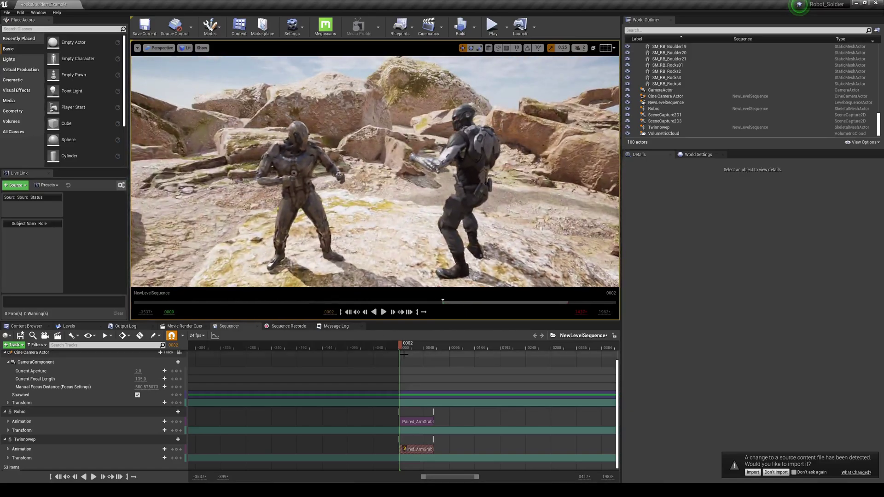
Scrub the sequence forward and bring up the empty Movie Render Queue job list.
{"action": "mouse_move", "coordinate": [400, 346]}
{"action": "left_mouse_down"}
{"action": "mouse_move", "coordinate": [423, 349]}
{"action": "mouse_move", "coordinate": [410, 351]}
{"action": "left_mouse_up"}
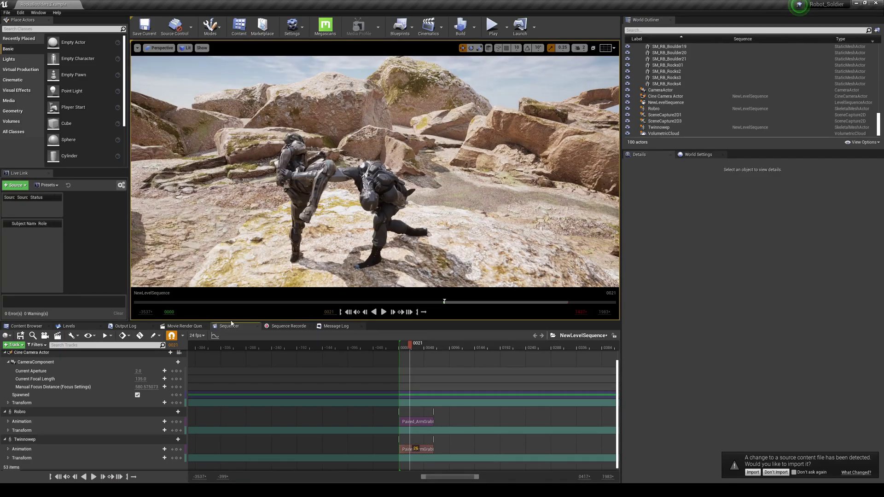
{"action": "left_click", "coordinate": [184, 326]}
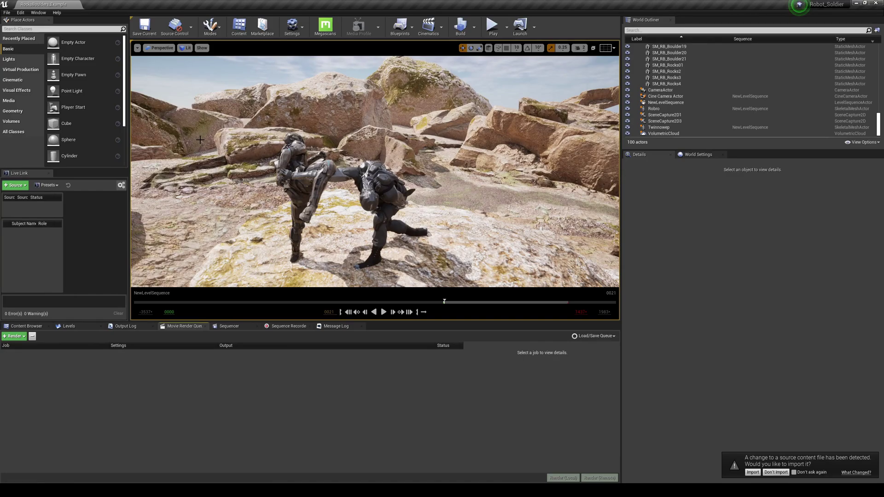
Open the Plugins manager and search 'render qu' to find Movie Render Queue.
{"action": "left_click", "coordinate": [7, 12]}
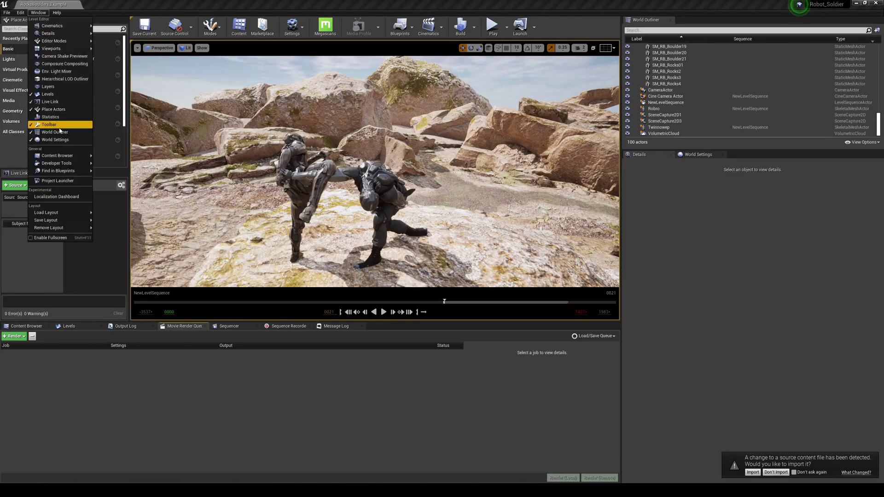
{"action": "mouse_move", "coordinate": [20, 12]}
{"action": "left_click", "coordinate": [35, 118]}
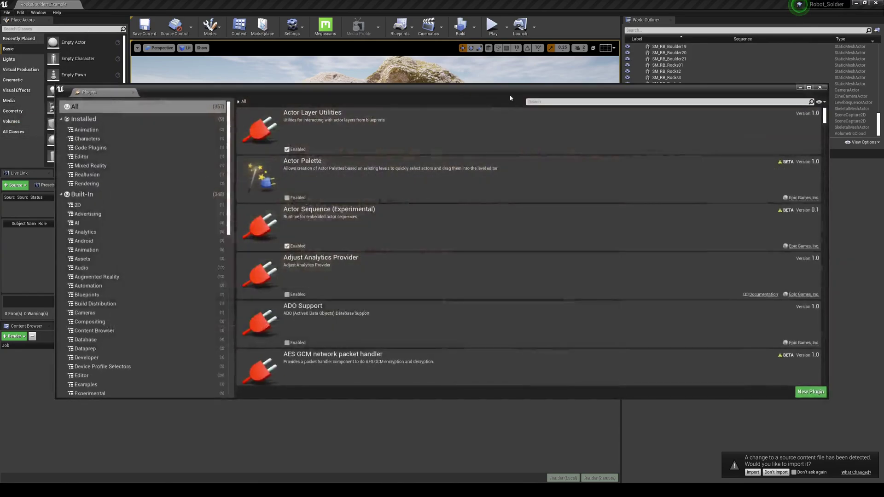
{"action": "left_click", "coordinate": [541, 103]}
{"action": "type", "text": "render"}
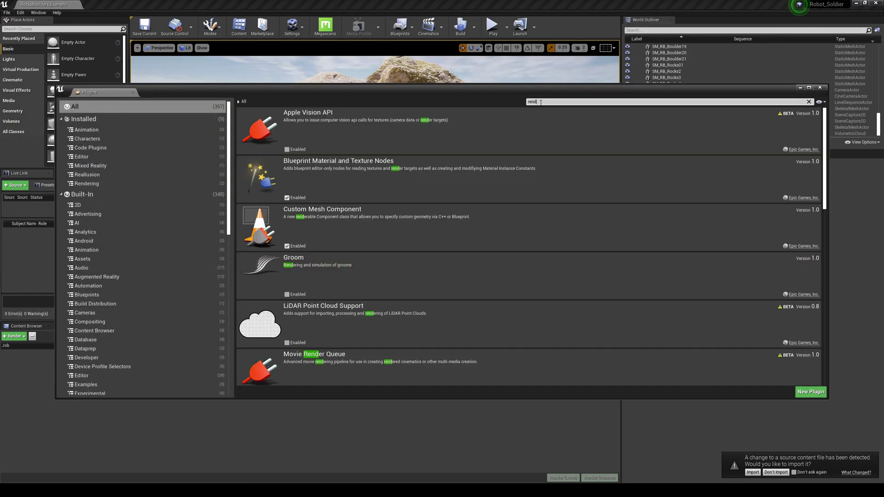
{"action": "type", "text": " qu"}
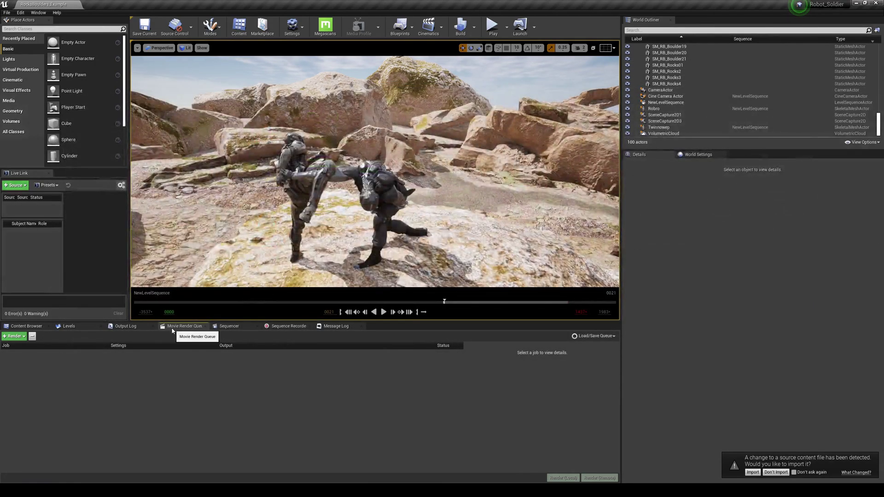
Close the plugins window and reopen NewLevelSequence from Cinematics for editing.
{"action": "left_click", "coordinate": [20, 13]}
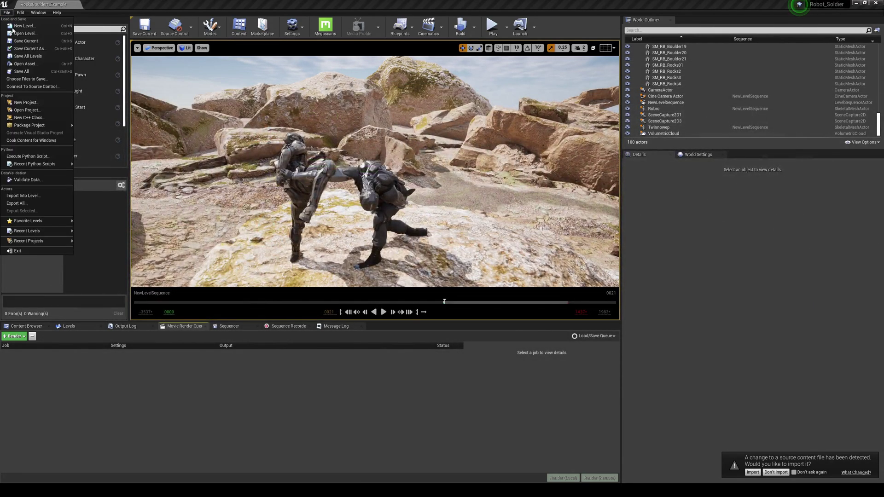
{"action": "left_click", "coordinate": [440, 73]}
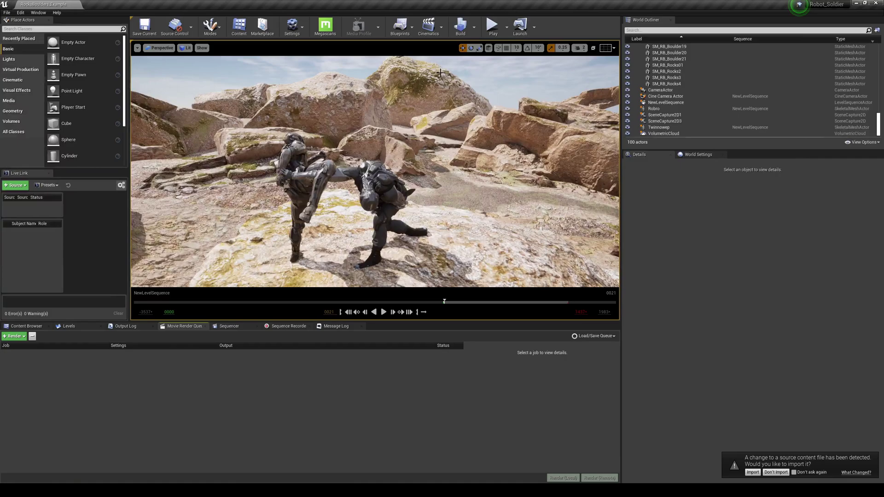
{"action": "left_click", "coordinate": [429, 25]}
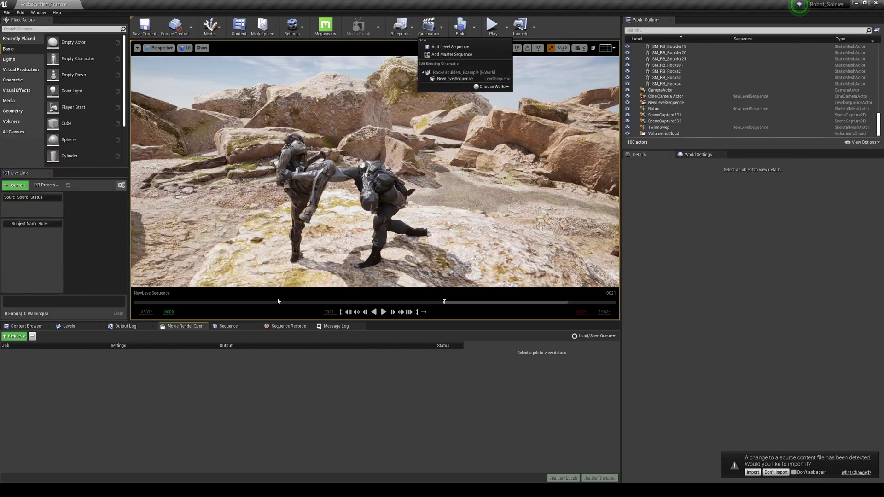
{"action": "left_click", "coordinate": [229, 326]}
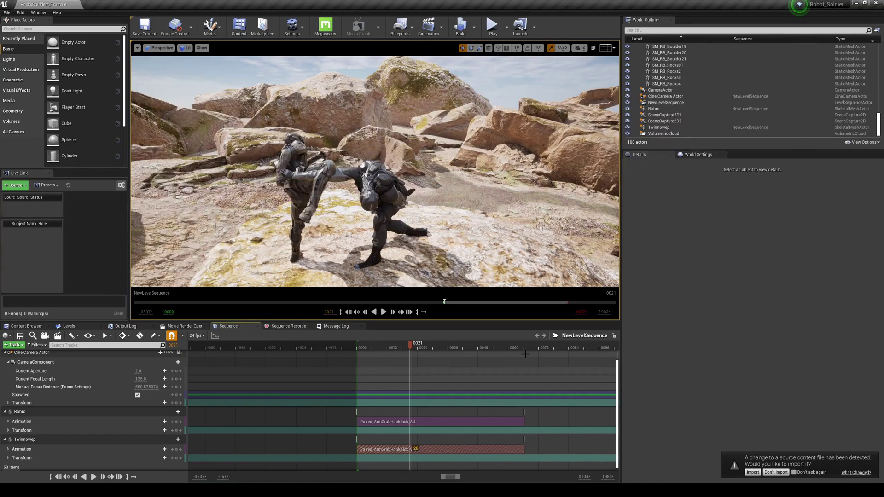
Scrub to where the kicked robot lies down, add a camera cut track, and lock the viewport to it.
{"action": "left_click_drag", "start_coordinate": [524, 349], "coordinate": [367, 348]}
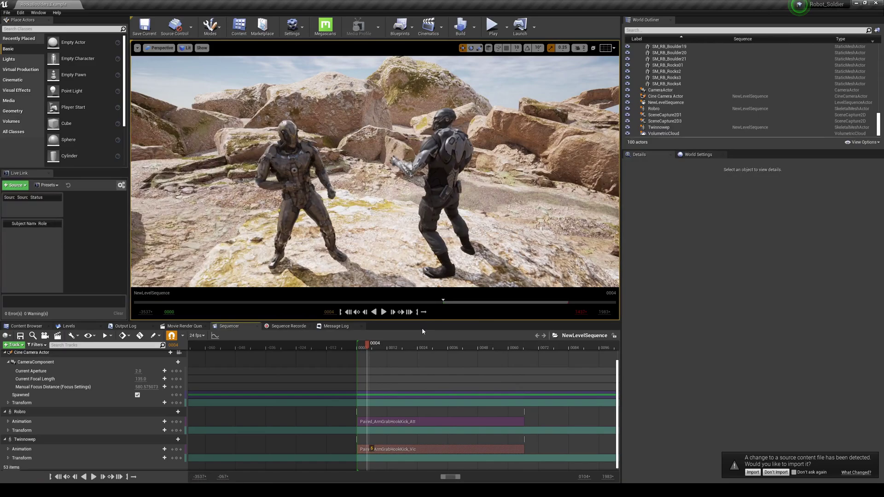
{"action": "left_click", "coordinate": [215, 335]}
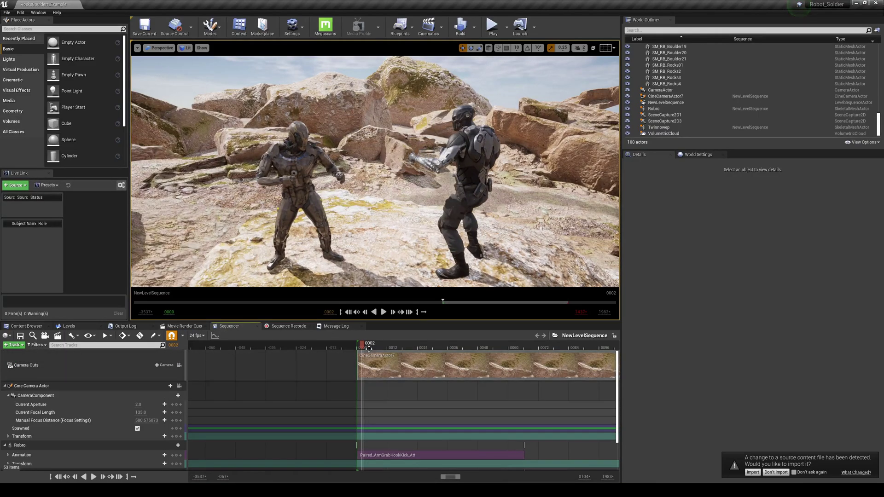
{"action": "left_click", "coordinate": [179, 365]}
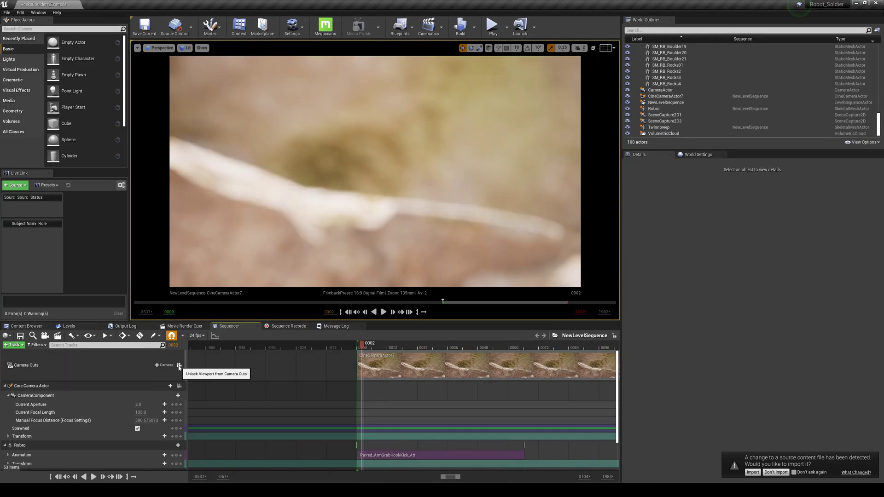
Pilot CineCameraActor7 in the viewport, then select the unused CameraActor.
{"action": "left_click", "coordinate": [160, 48]}
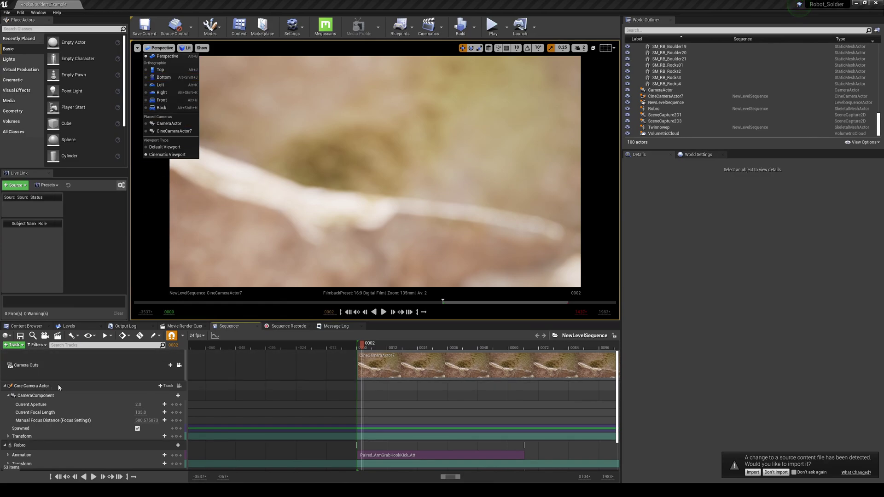
{"action": "left_click", "coordinate": [171, 123]}
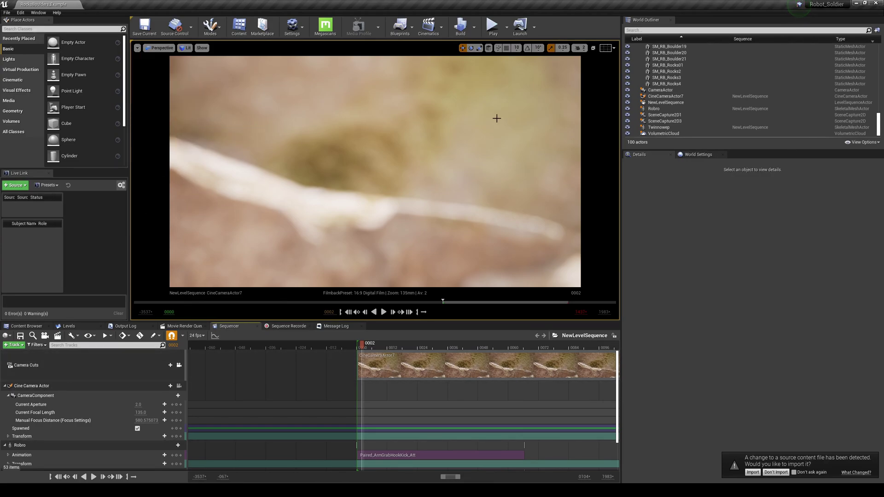
{"action": "left_click", "coordinate": [681, 96]}
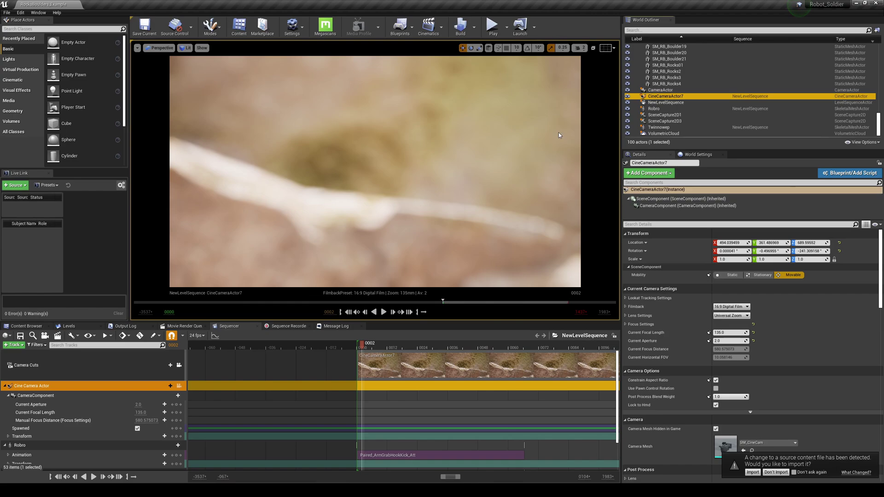
{"action": "left_click", "coordinate": [159, 48]}
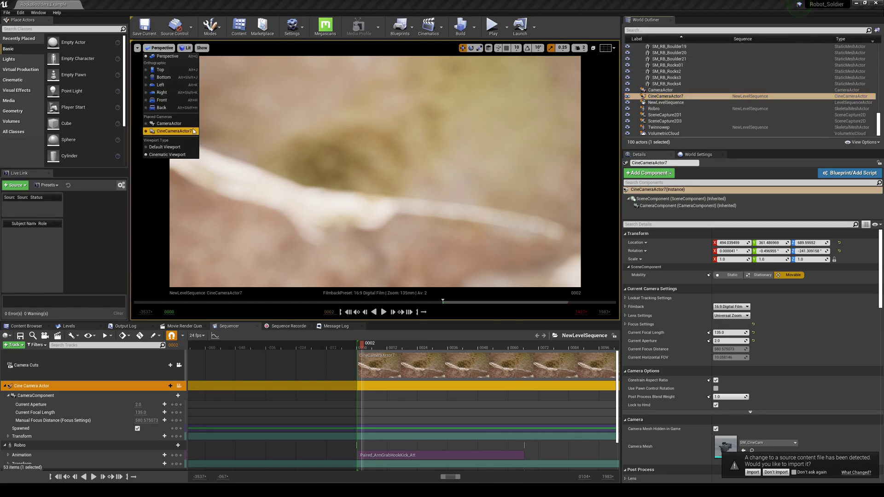
{"action": "left_click", "coordinate": [193, 131]}
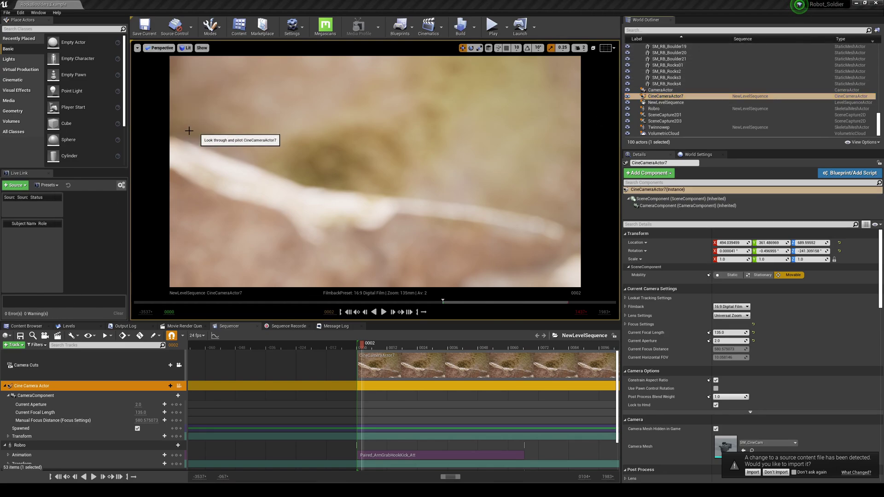
{"action": "left_click", "coordinate": [157, 48]}
{"action": "left_click", "coordinate": [159, 59]}
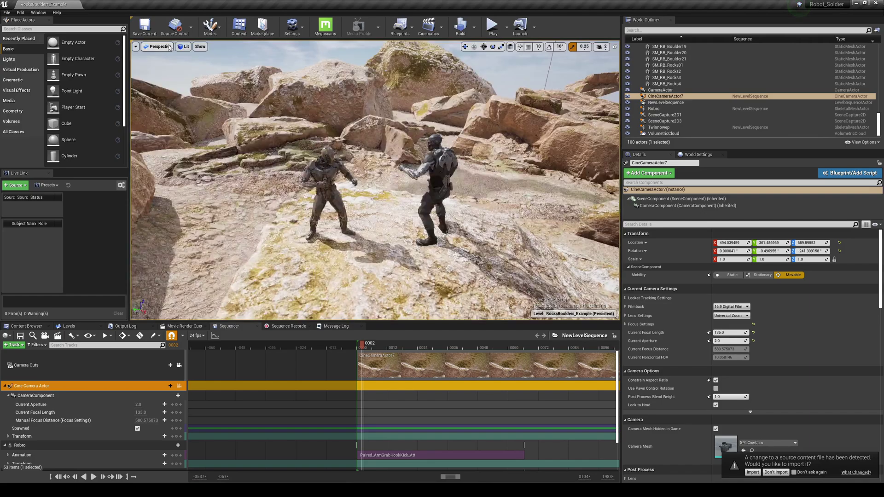
{"action": "left_click", "coordinate": [169, 48]}
{"action": "left_click", "coordinate": [172, 130]}
{"action": "left_click", "coordinate": [159, 47]}
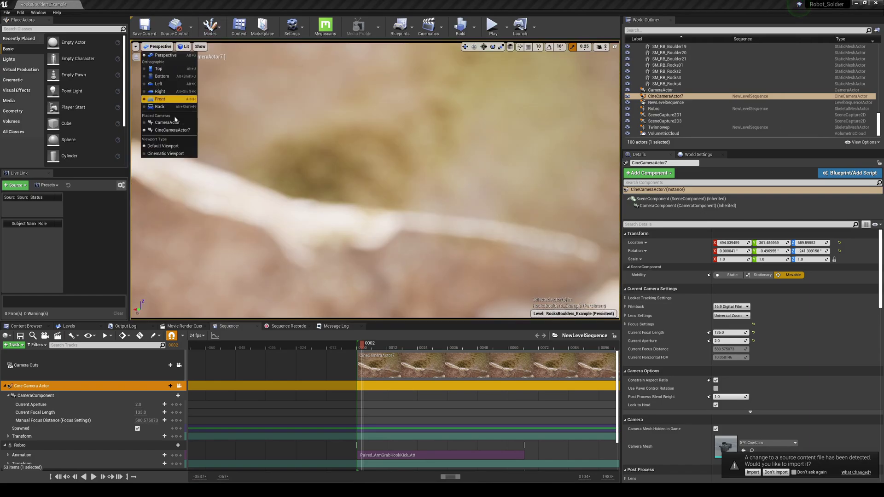
{"action": "left_click", "coordinate": [183, 9]}
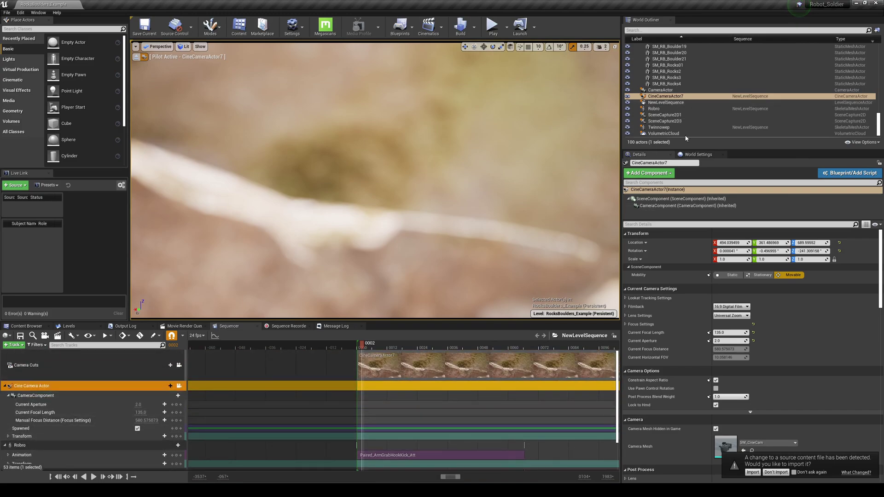
{"action": "left_click", "coordinate": [675, 91]}
Delete the spare CameraActor and fly CineCameraActor7 closer to the two robots.
{"action": "key", "text": "Delete"}
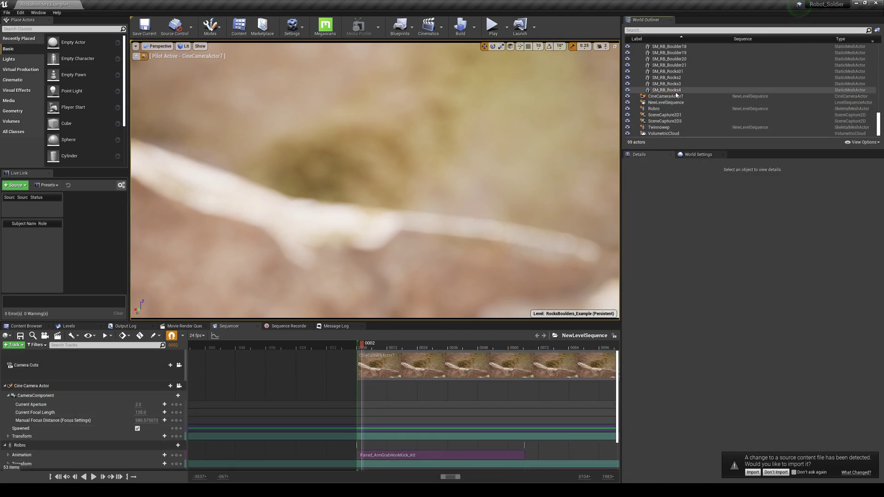
{"action": "left_click", "coordinate": [666, 96]}
{"action": "right_click_drag", "start_coordinate": [320, 84], "coordinate": [320, 85]}
{"action": "right_click_drag", "start_coordinate": [329, 123], "coordinate": [329, 123]}
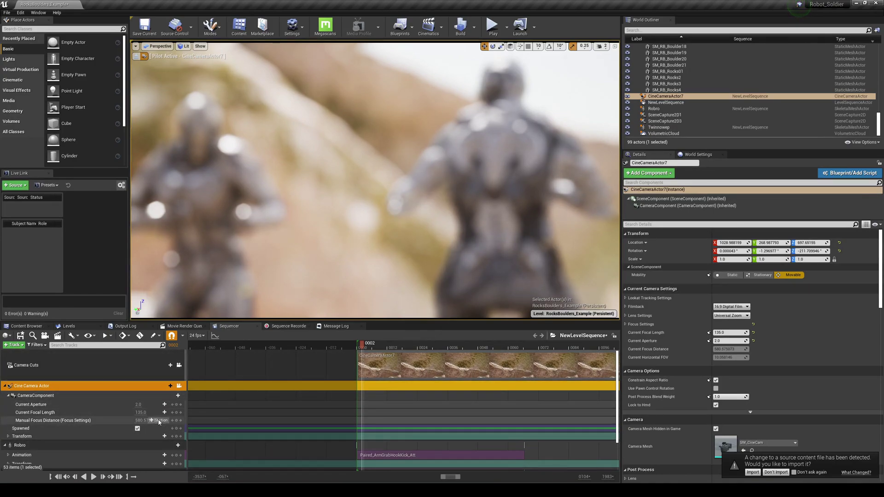
Set Manual Focus Distance to about 1181 using the debug focus plane, then check the shot.
{"action": "left_click_drag", "start_coordinate": [145, 420], "coordinate": [145, 420]}
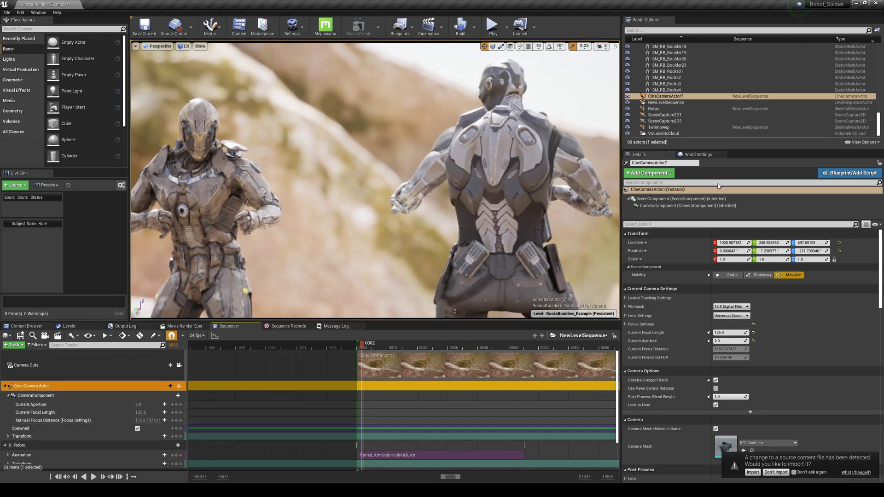
{"action": "left_click", "coordinate": [35, 395]}
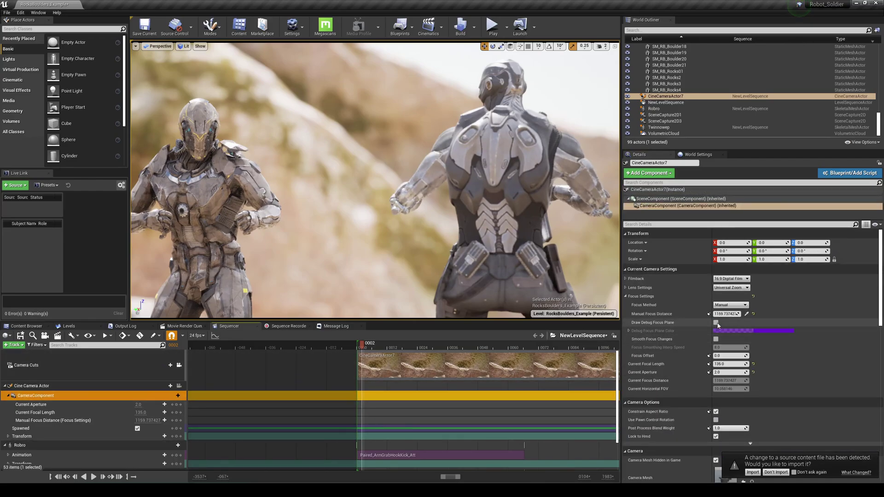
{"action": "left_click", "coordinate": [715, 323]}
{"action": "left_click_drag", "start_coordinate": [140, 421], "coordinate": [152, 420]}
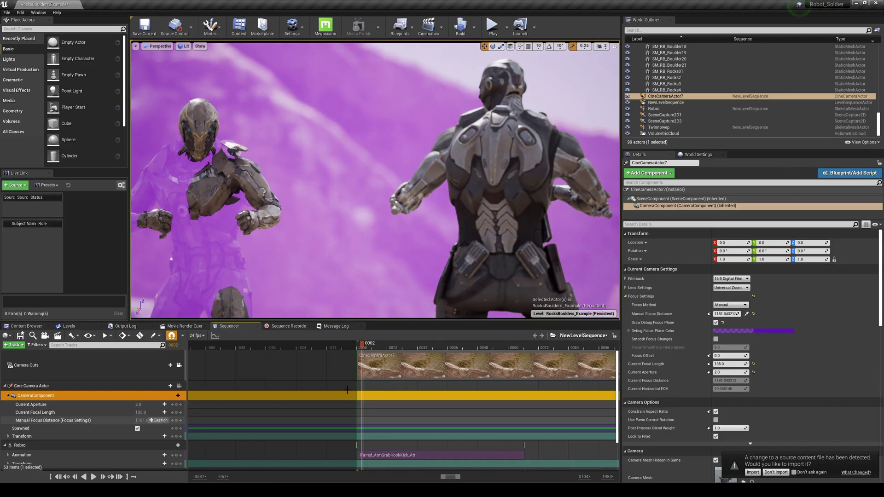
{"action": "left_click", "coordinate": [715, 323]}
{"action": "left_click", "coordinate": [367, 348]}
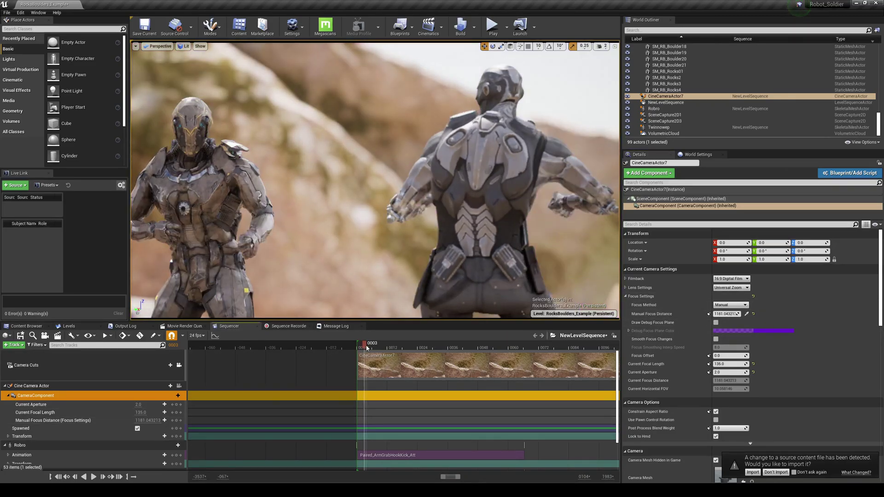
{"action": "mouse_move", "coordinate": [367, 348]}
{"action": "left_mouse_down"}
{"action": "mouse_move", "coordinate": [476, 357]}
{"action": "mouse_move", "coordinate": [358, 359]}
{"action": "left_mouse_up"}
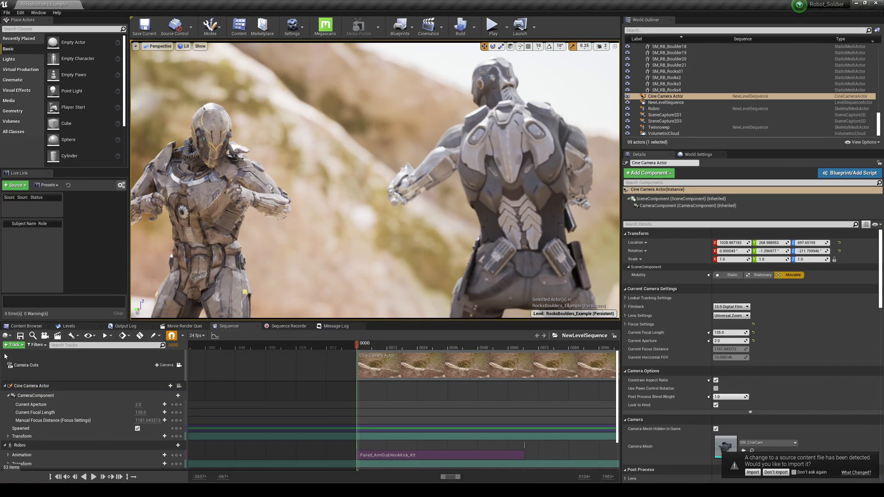
Replace the old camera cuts section with one bound to Cine Camera Actor and play the fight.
{"action": "left_click", "coordinate": [428, 369]}
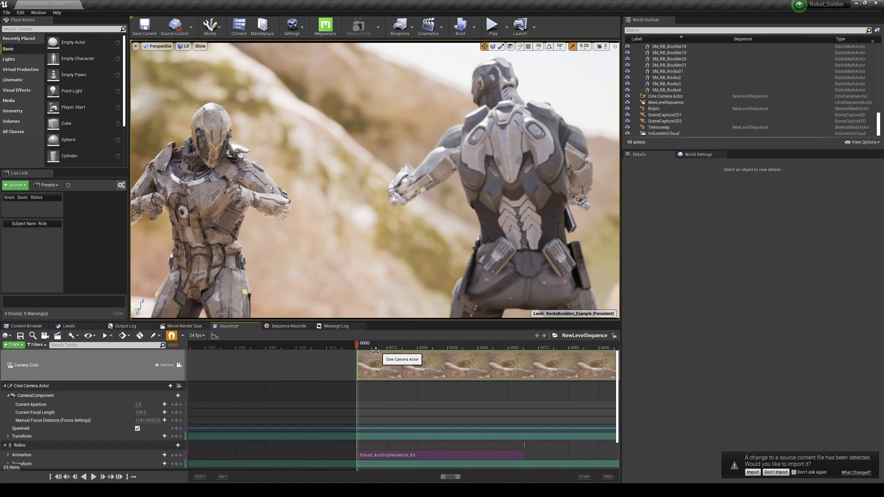
{"action": "key", "text": "Delete"}
{"action": "left_click", "coordinate": [164, 354]}
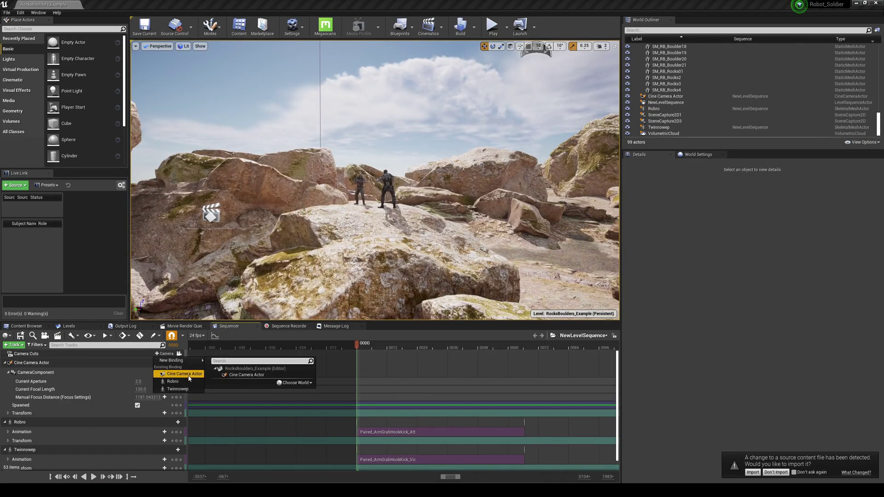
{"action": "left_click", "coordinate": [186, 375]}
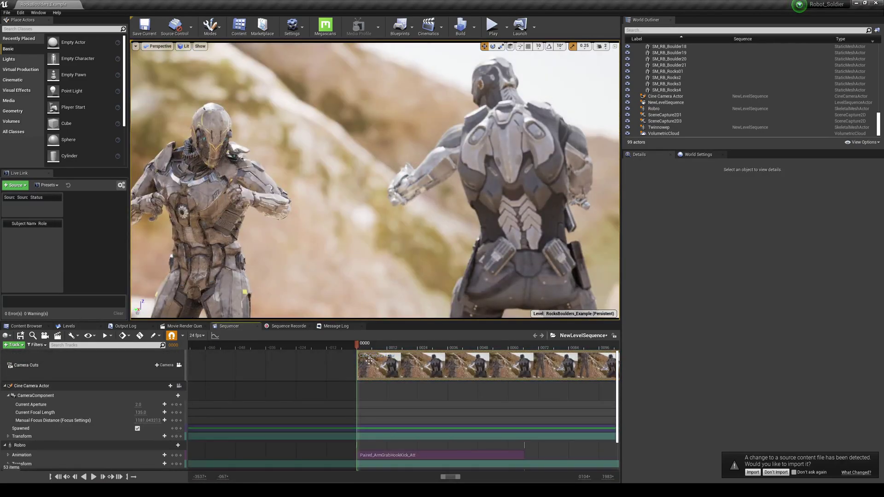
{"action": "left_click_drag", "start_coordinate": [374, 349], "coordinate": [385, 350]}
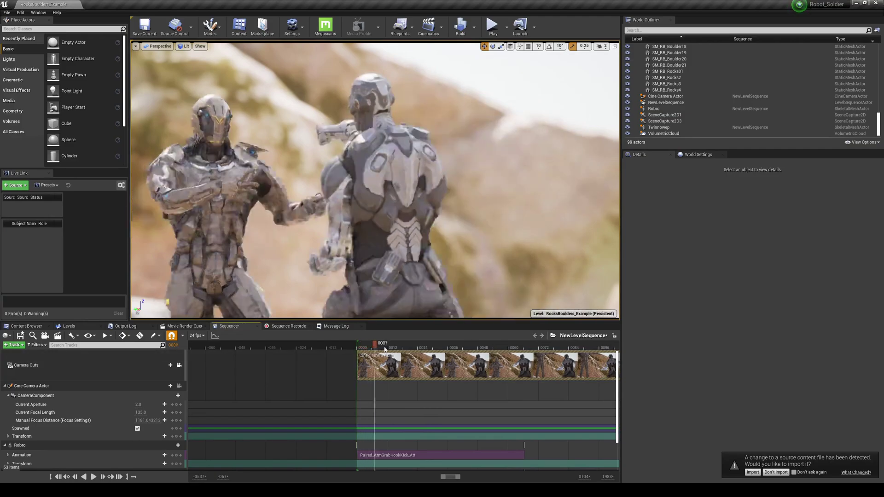
{"action": "key", "text": "space"}
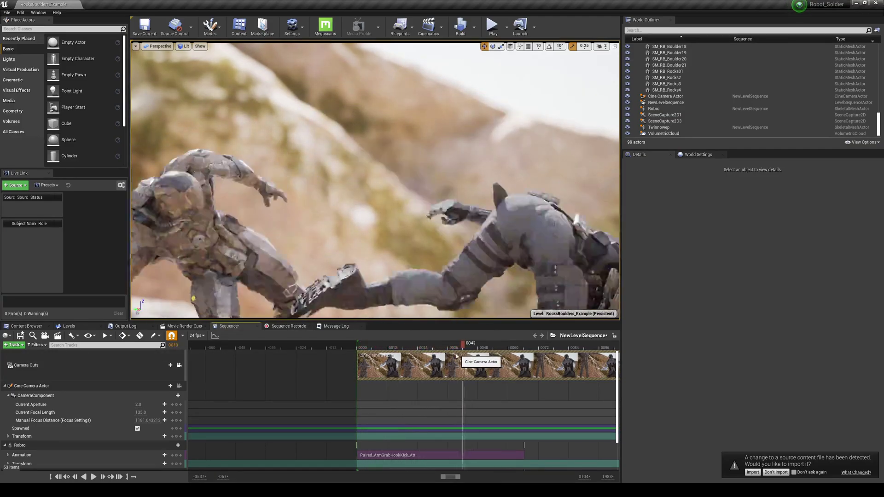
{"action": "left_click_drag", "start_coordinate": [456, 356], "coordinate": [364, 362]}
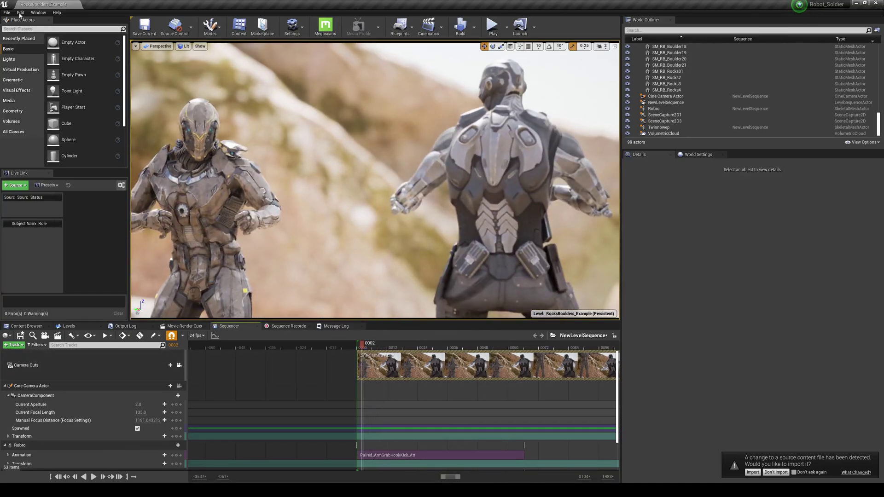
Add NewLevelSequence as a Movie Render Queue job and open its Unsaved Config settings.
{"action": "left_click", "coordinate": [183, 326]}
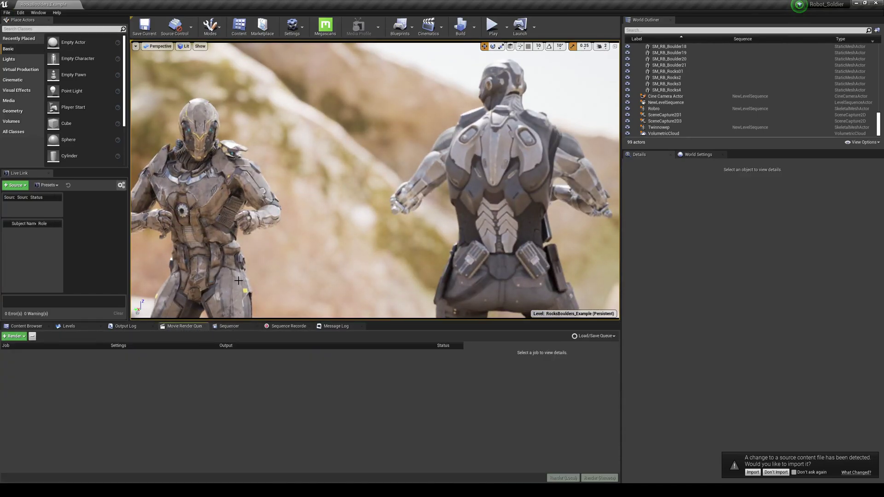
{"action": "left_click", "coordinate": [14, 337]}
{"action": "left_click", "coordinate": [46, 378]}
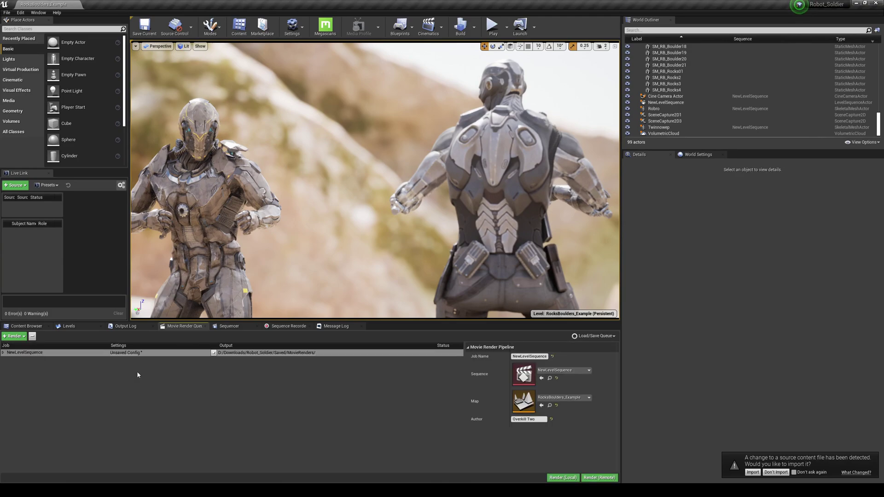
{"action": "left_click", "coordinate": [119, 353]}
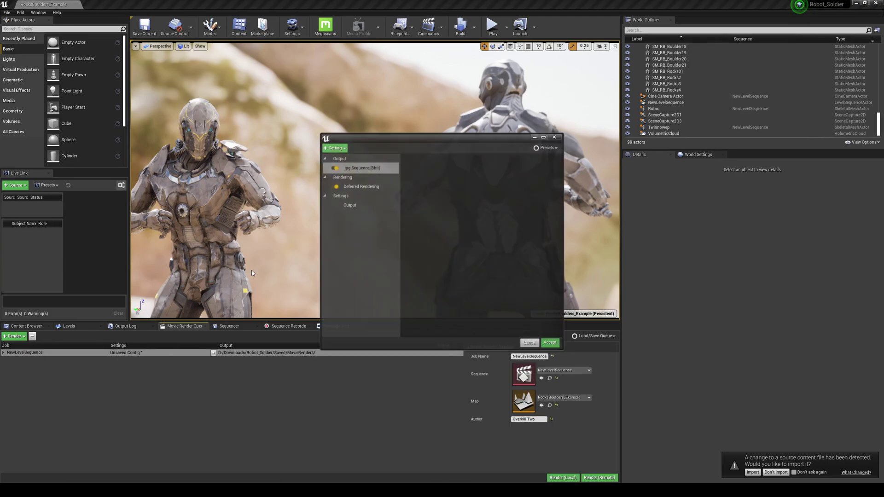
Replace the jpg output with a 16-bit .exr Sequence using PIZ compression.
{"action": "left_click", "coordinate": [336, 173]}
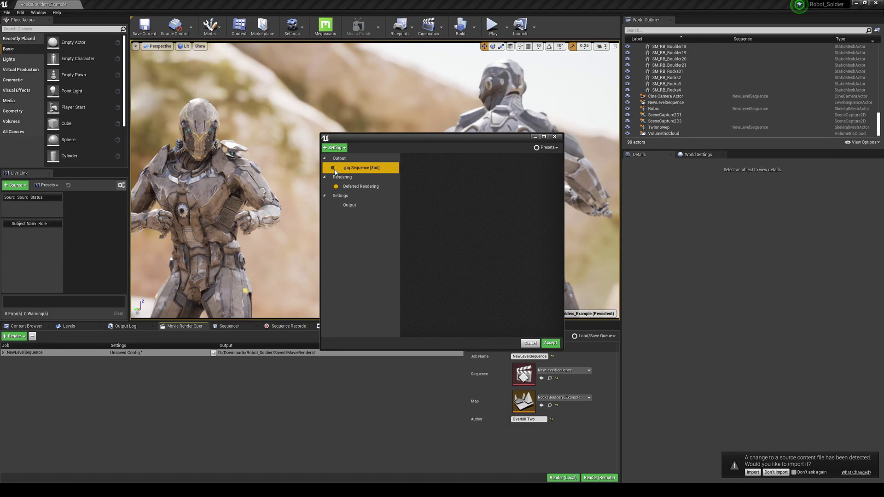
{"action": "left_click", "coordinate": [345, 148]}
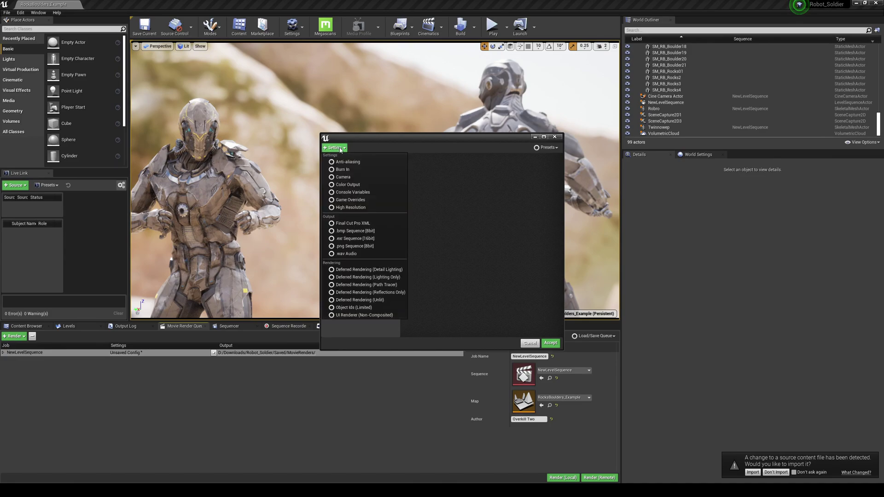
{"action": "left_click", "coordinate": [369, 238]}
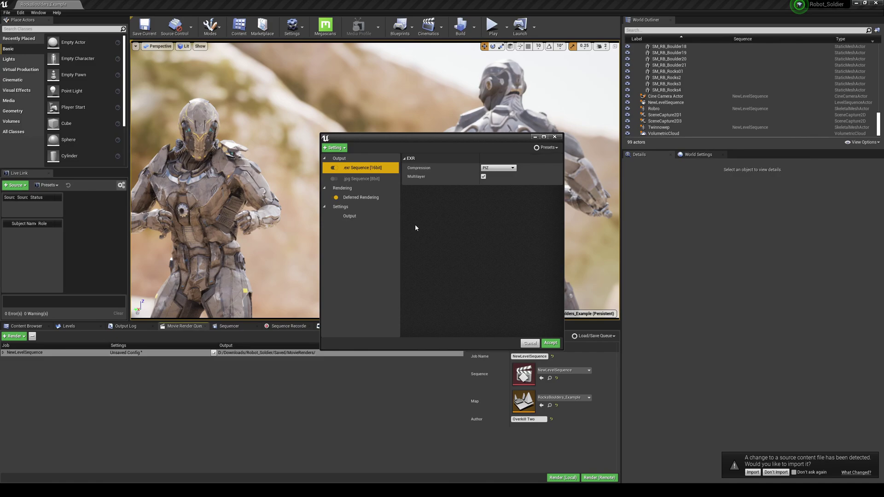
{"action": "left_click", "coordinate": [497, 169]}
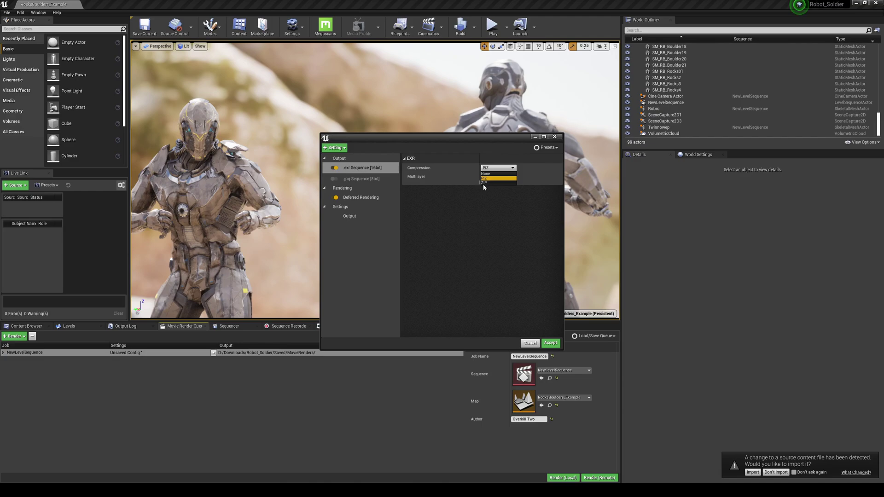
{"action": "left_click", "coordinate": [470, 222]}
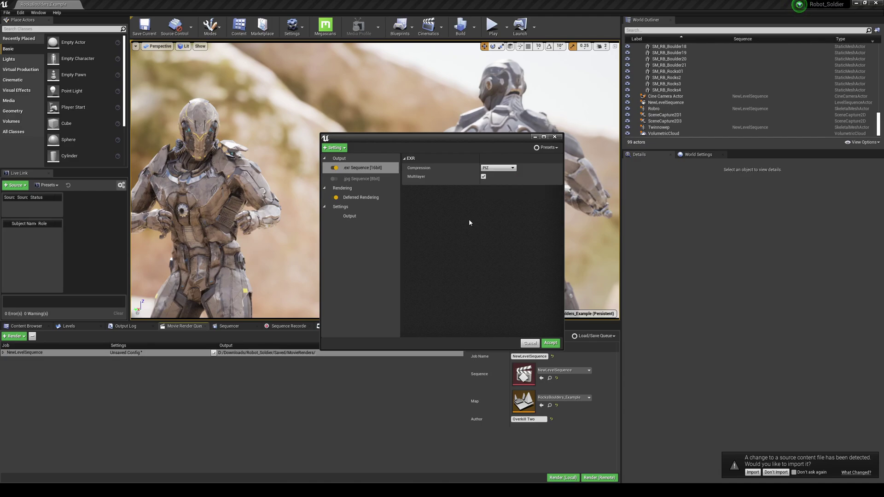
Add Color Output settings to the job and review its Misc options.
{"action": "left_click", "coordinate": [339, 149]}
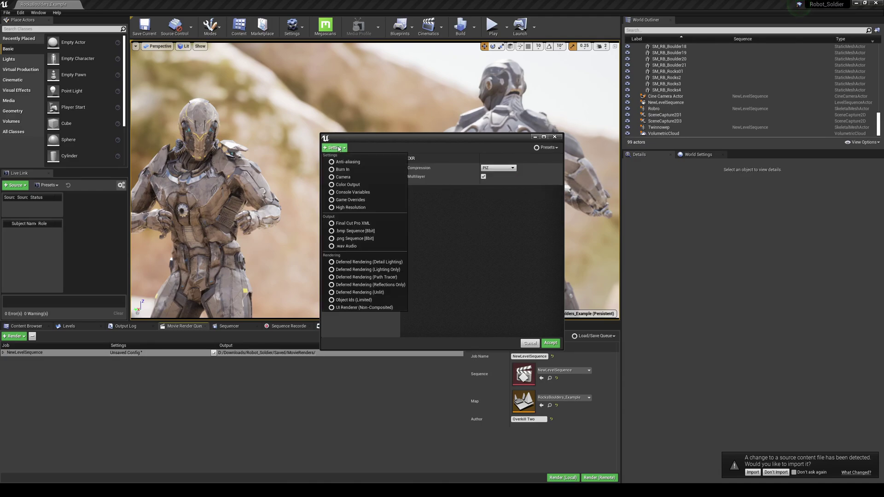
{"action": "left_click", "coordinate": [359, 185]}
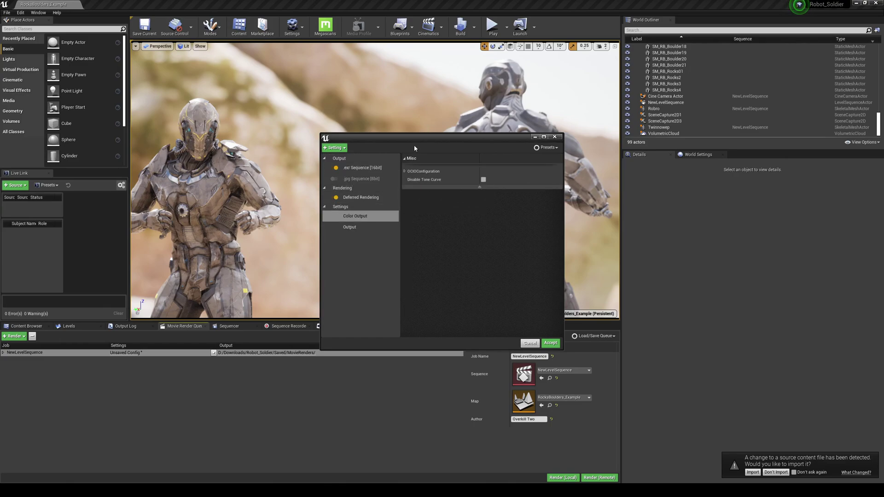
{"action": "left_click", "coordinate": [409, 159]}
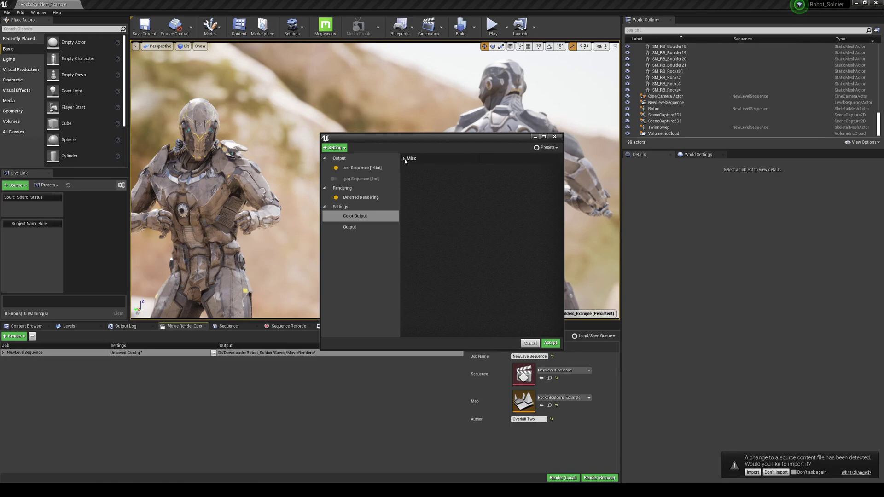
{"action": "left_click", "coordinate": [404, 158]}
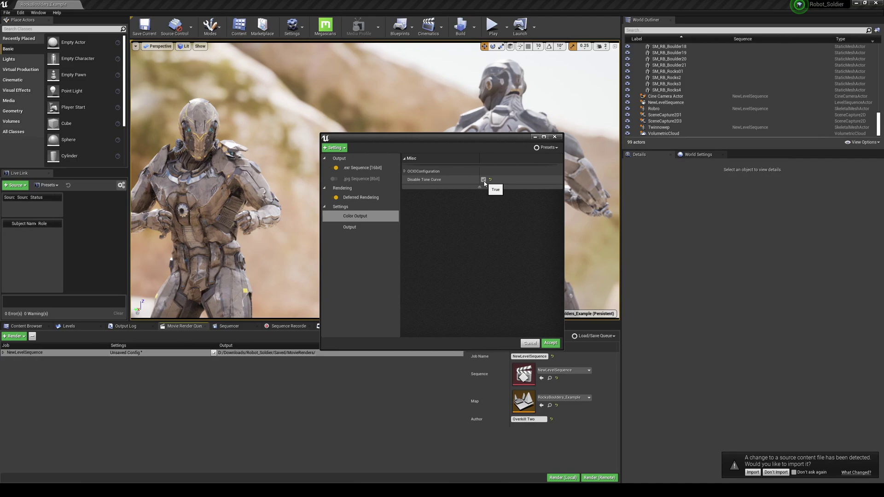
Set the output resolution to 4096×2160 and the output folder to the desktop tutorial folder.
{"action": "left_click", "coordinate": [363, 227]}
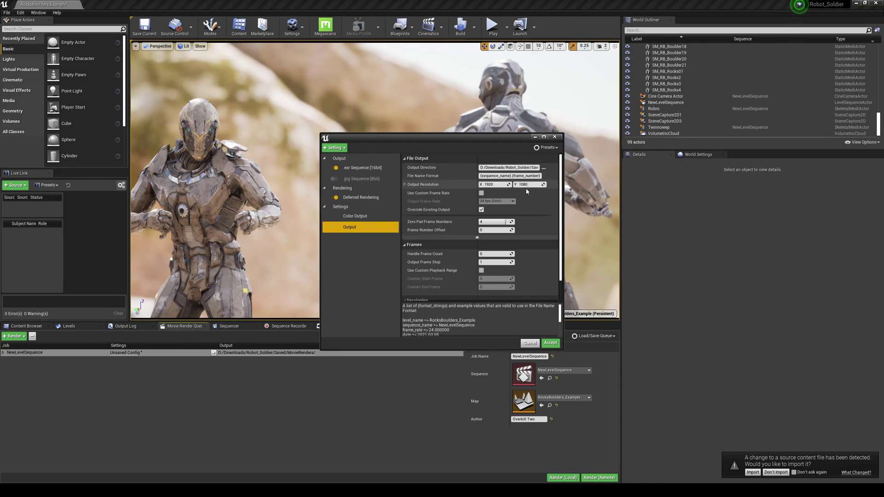
{"action": "left_click", "coordinate": [497, 184]}
{"action": "type", "text": "4096"}
{"action": "key", "text": "Tab"}
{"action": "type", "text": "2160"}
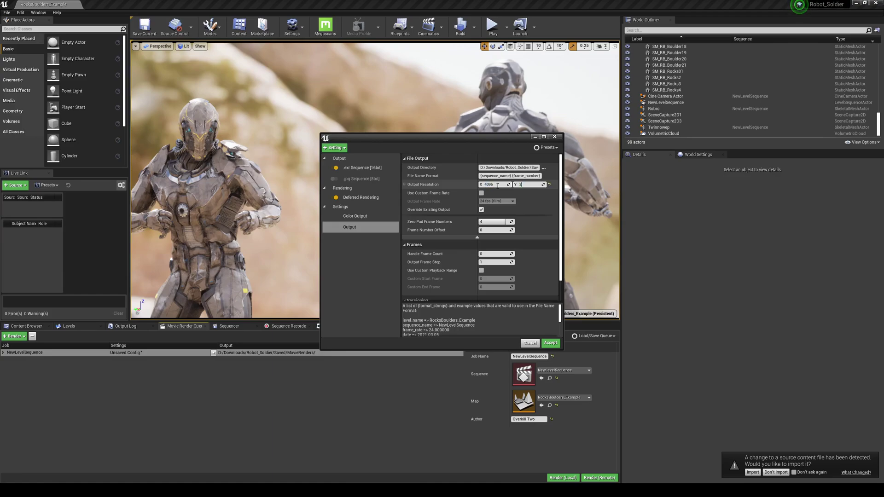
{"action": "left_click", "coordinate": [543, 168]}
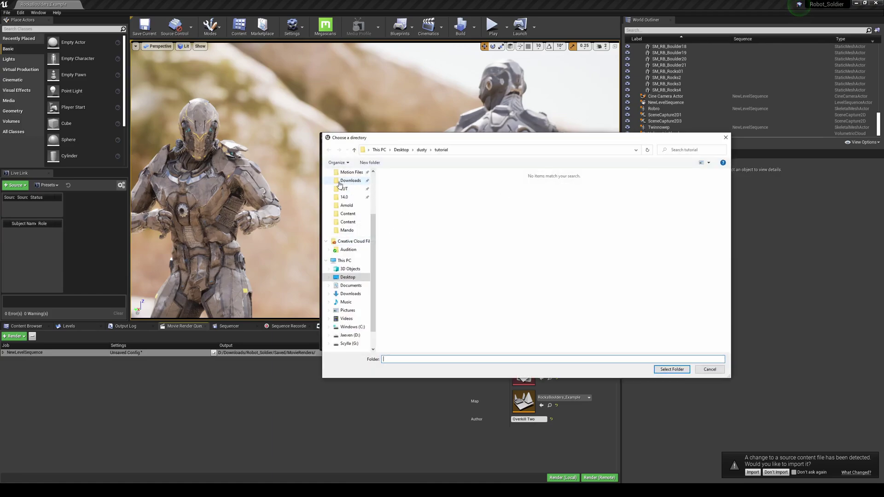
{"action": "left_click", "coordinate": [672, 369]}
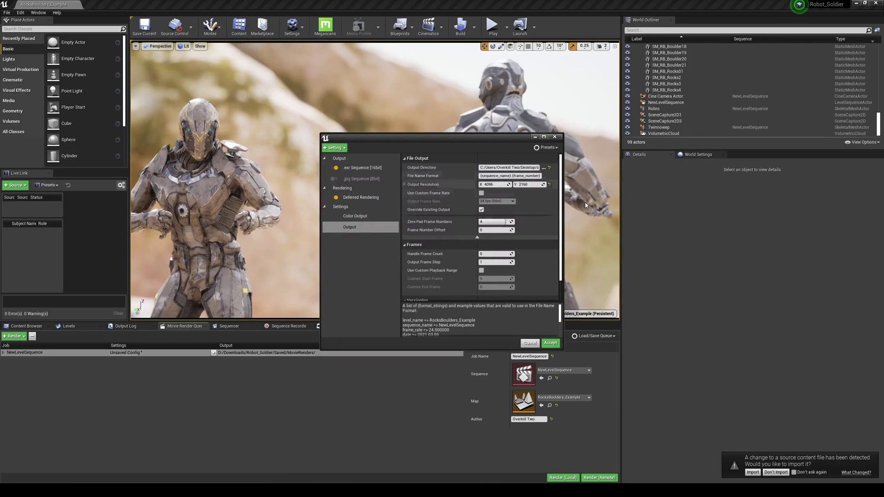
Enable a custom 24 fps frame rate and playback range ending at frame 66, then accept.
{"action": "left_click", "coordinate": [481, 193]}
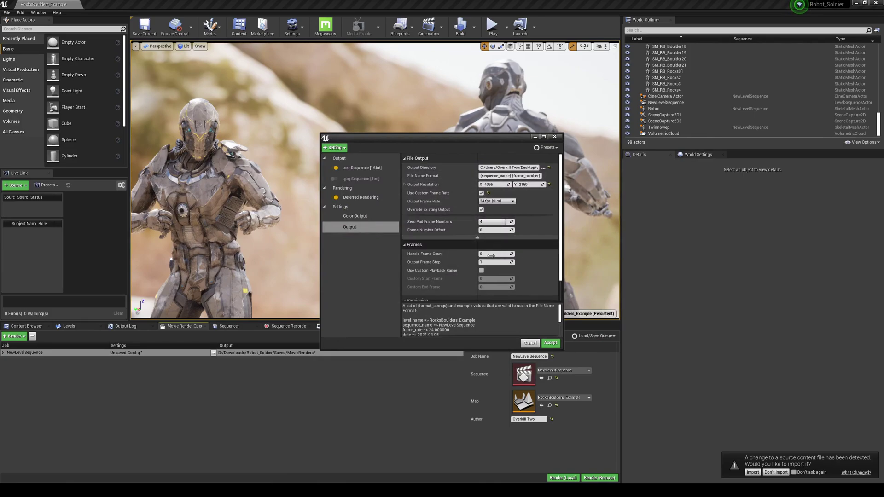
{"action": "left_click", "coordinate": [481, 271]}
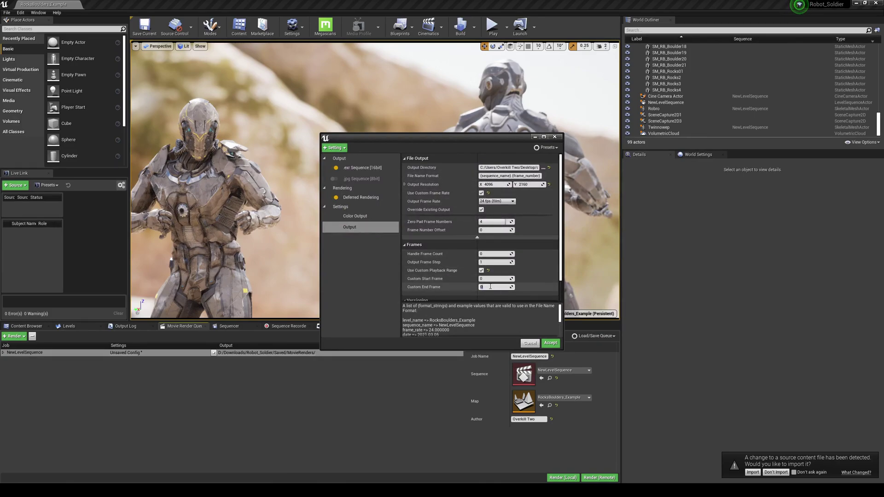
{"action": "left_click", "coordinate": [490, 287]}
{"action": "type", "text": "66"}
{"action": "key", "text": "Return"}
{"action": "scroll", "coordinate": [460, 258], "scroll_direction": "down", "scroll_amount": 2}
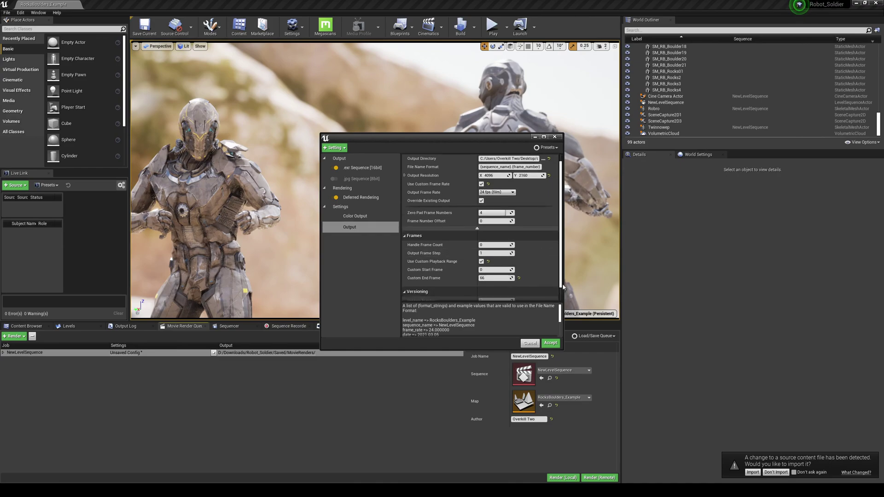
{"action": "left_click", "coordinate": [550, 343]}
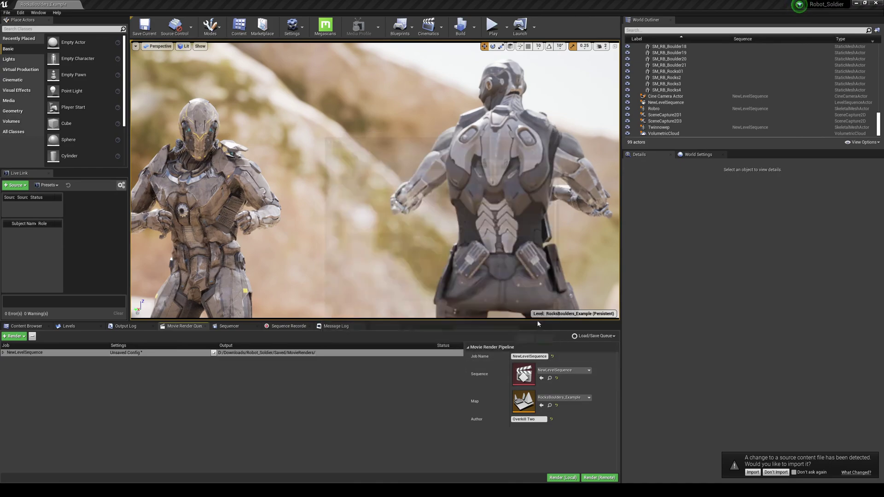
Render the job locally, then scrub the imported NewLevelSequence EXR clip in Resolve.
{"action": "left_click", "coordinate": [562, 477]}
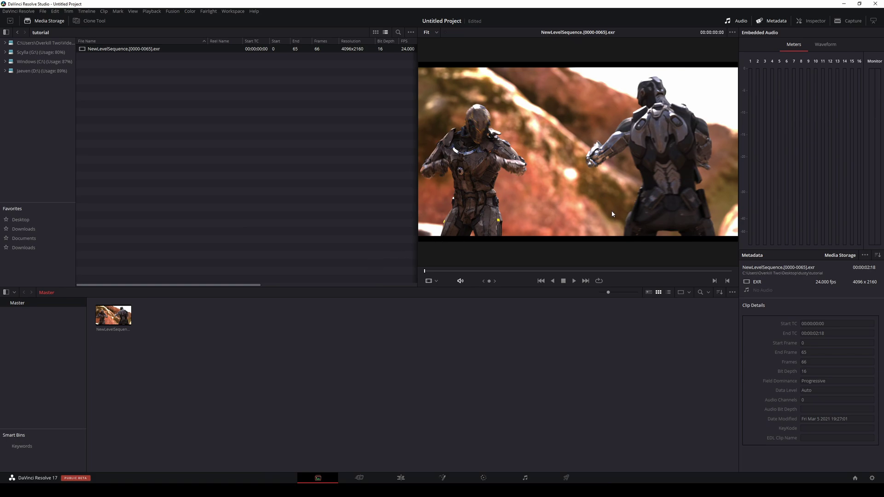
{"action": "left_click_drag", "start_coordinate": [467, 275], "coordinate": [425, 275]}
Place the EXR clip on a new timeline in the Edit page and zoom to fit.
{"action": "left_click", "coordinate": [401, 478]}
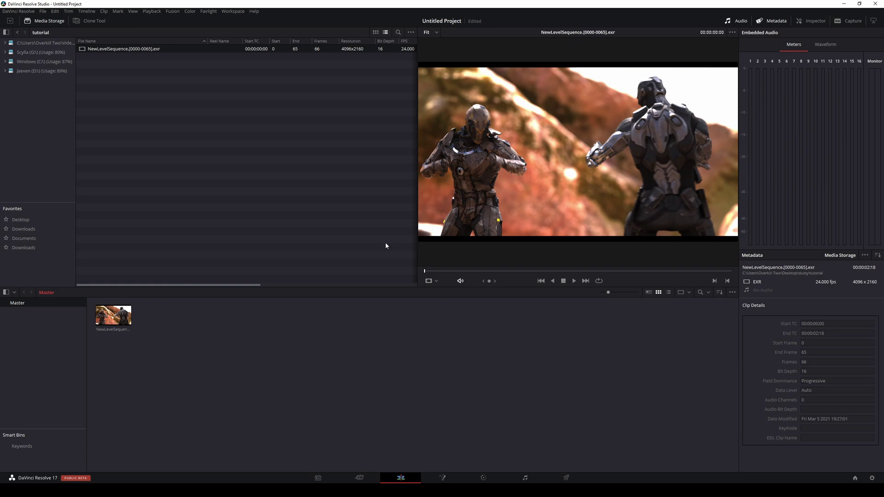
{"action": "left_click_drag", "start_coordinate": [92, 60], "coordinate": [417, 368]}
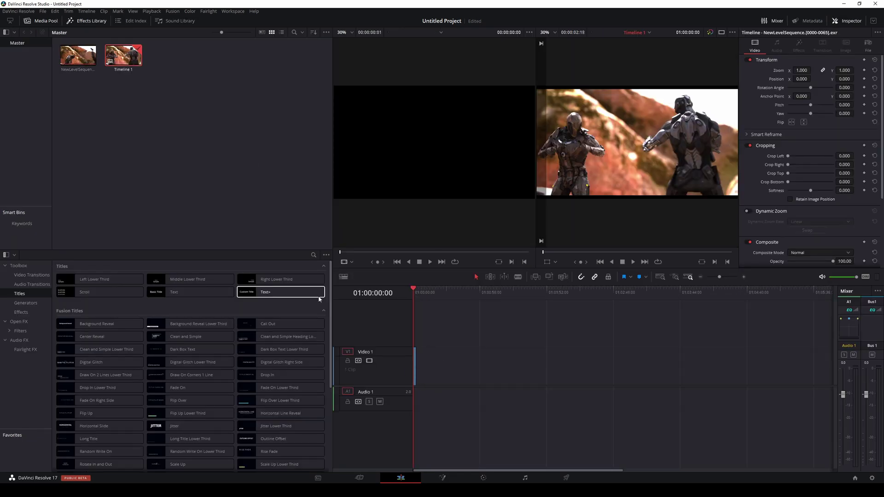
{"action": "left_click_drag", "start_coordinate": [333, 323], "coordinate": [199, 323]}
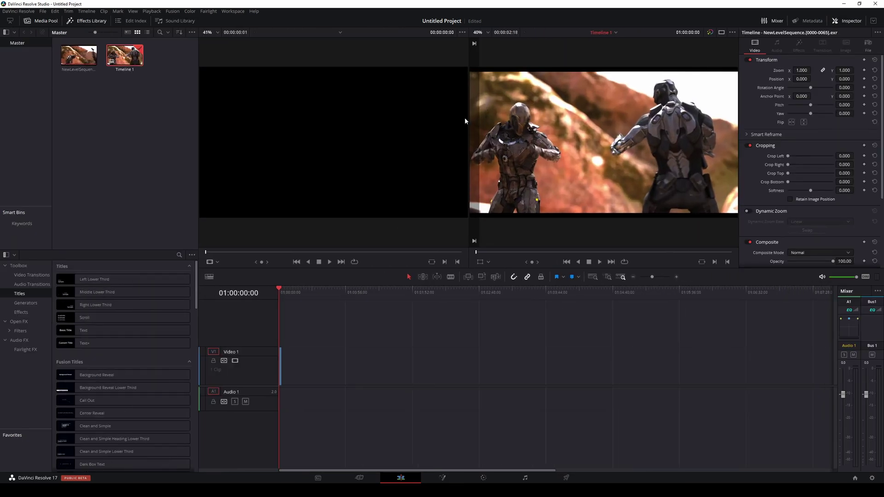
{"action": "key", "text": "shift+z"}
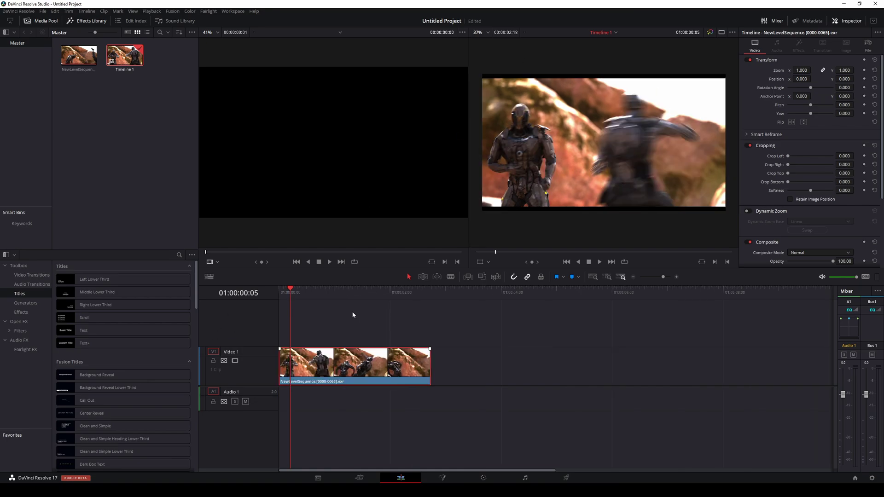
Switch to the Color page, add serial node 02 with Alt+S, and scrub the shot.
{"action": "key", "text": "shift+6"}
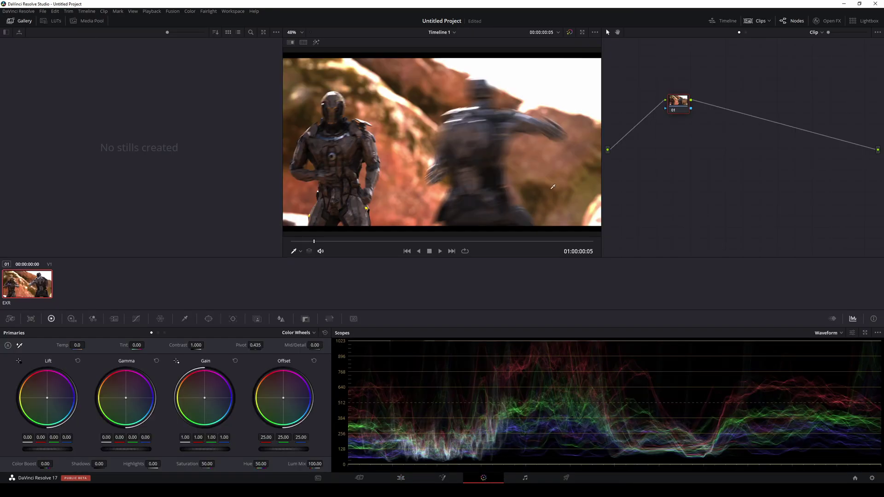
{"action": "key", "text": "alt+s"}
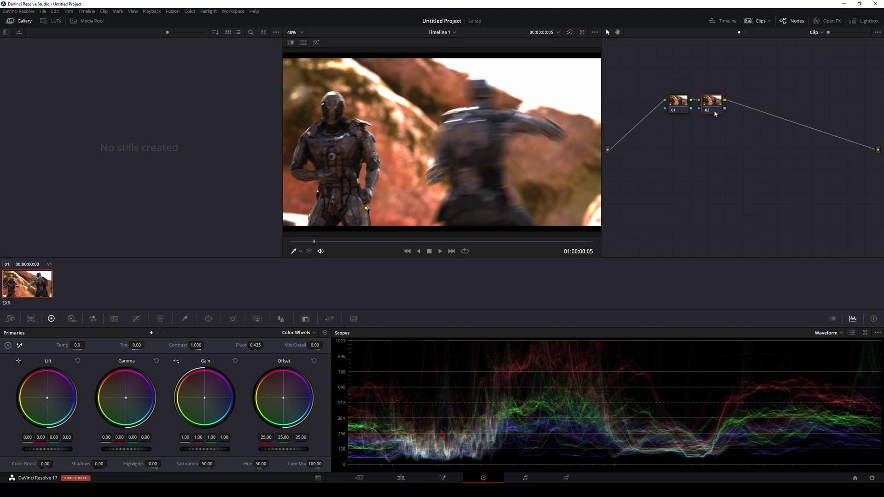
{"action": "left_click_drag", "start_coordinate": [363, 243], "coordinate": [285, 243]}
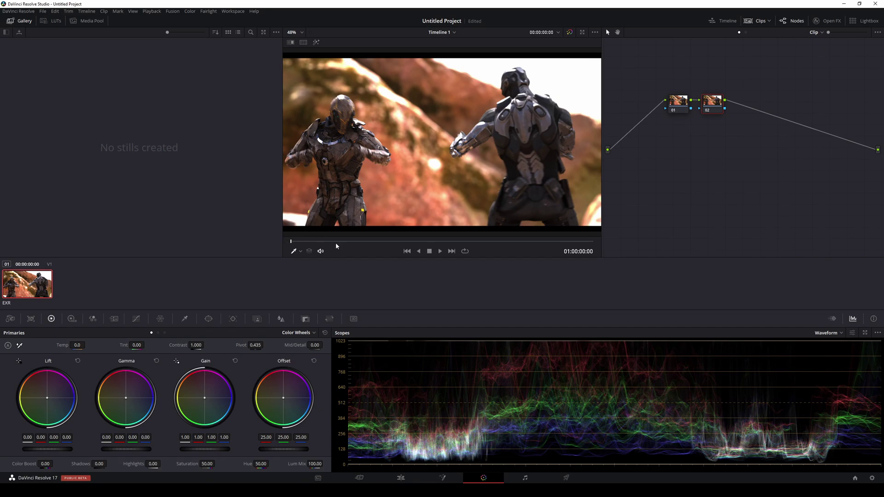
{"action": "left_click_drag", "start_coordinate": [336, 242], "coordinate": [296, 242]}
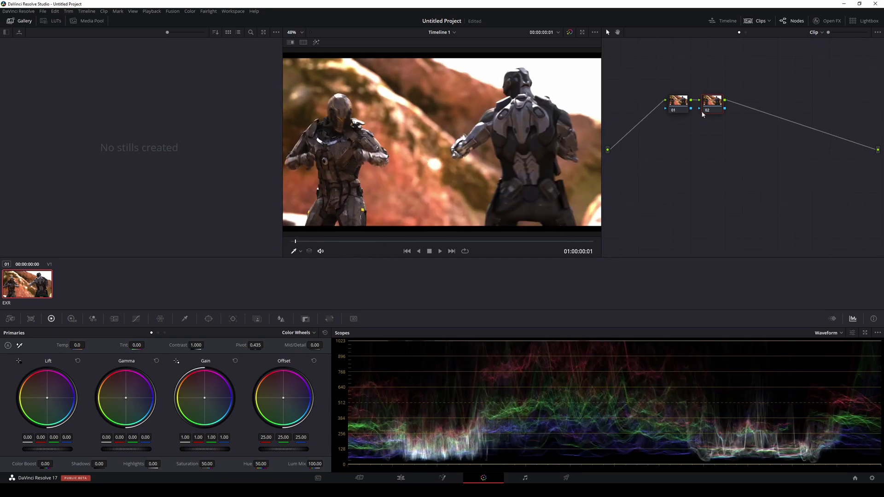
Apply the VFX IO Linear to Rec.709 LUT to node 02, then change it to Linear to ARRI LogC.
{"action": "right_click", "coordinate": [707, 110]}
{"action": "mouse_move", "coordinate": [732, 183]}
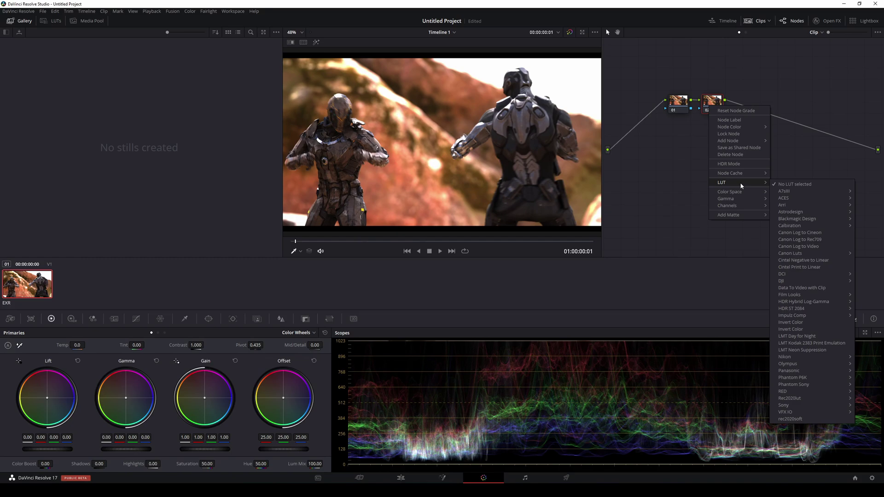
{"action": "mouse_move", "coordinate": [788, 413]}
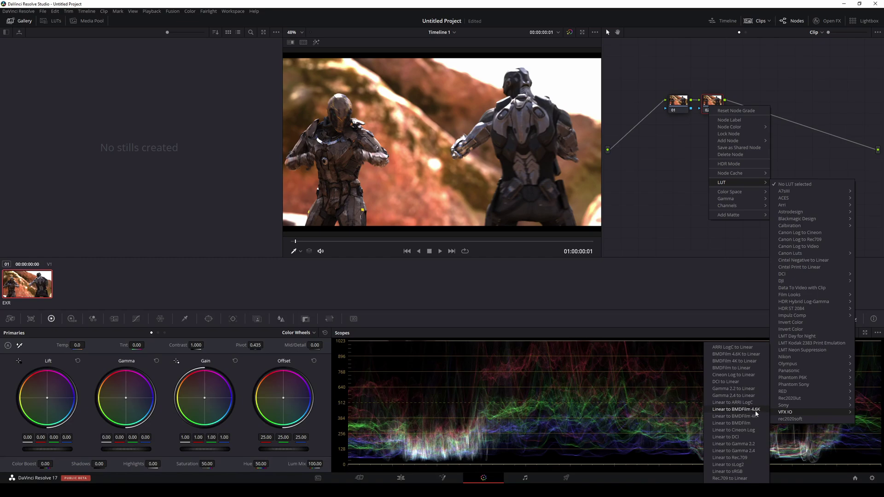
{"action": "left_click", "coordinate": [746, 458]}
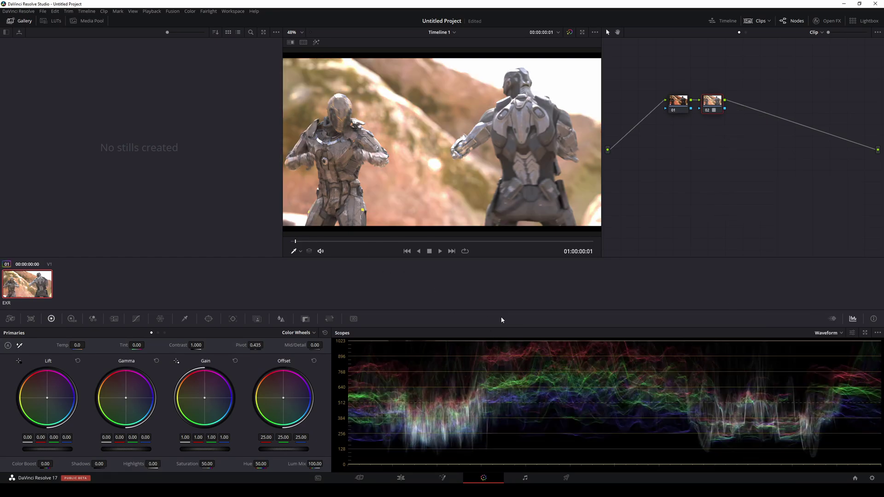
{"action": "right_click", "coordinate": [711, 104]}
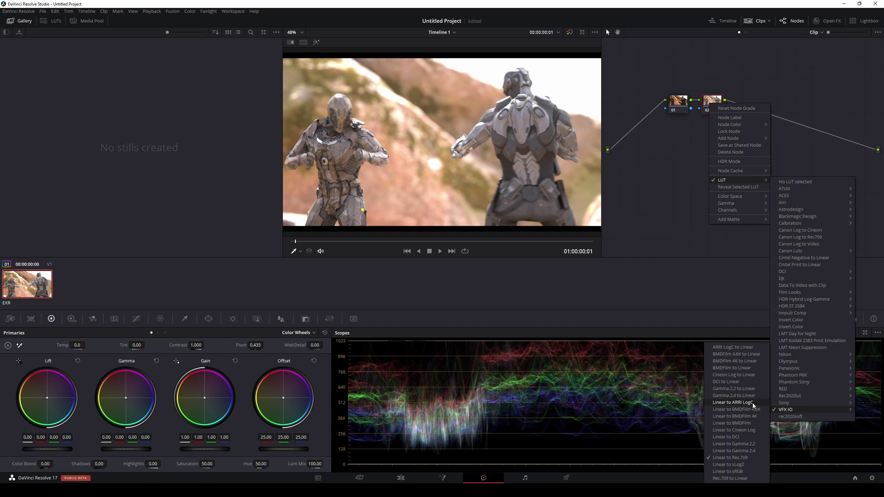
{"action": "left_click", "coordinate": [752, 403]}
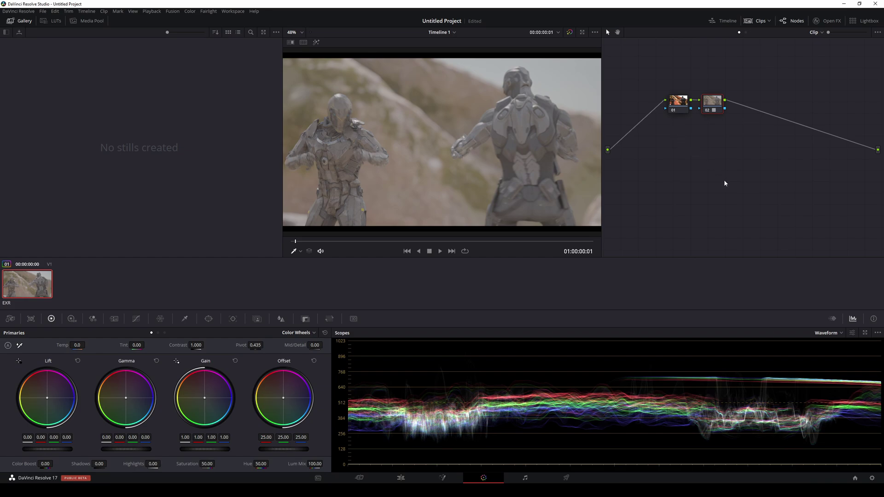
Apply a different VFX IO LUT to node 02 for comparison.
{"action": "right_click", "coordinate": [712, 113]}
{"action": "mouse_move", "coordinate": [728, 187]}
{"action": "mouse_move", "coordinate": [792, 417]}
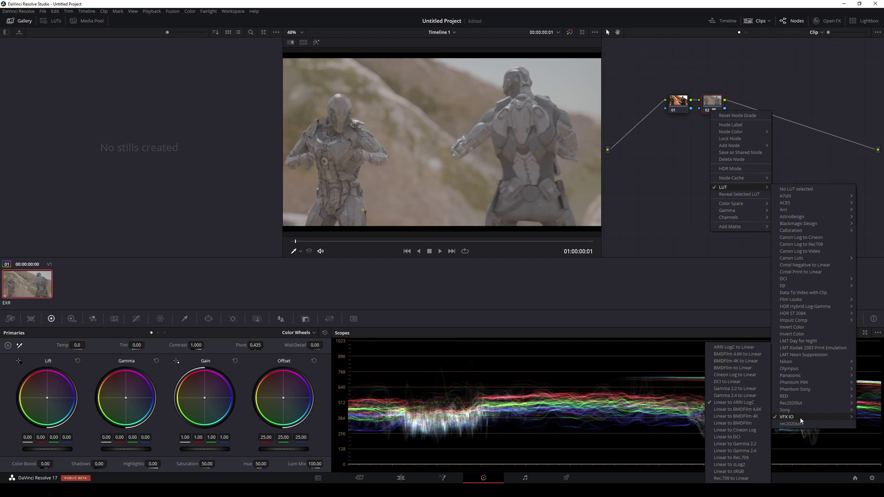
{"action": "left_click", "coordinate": [749, 456]}
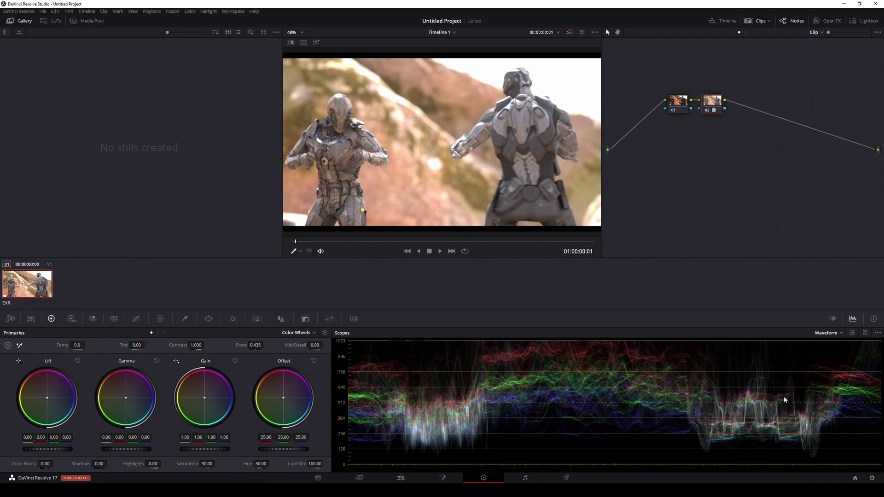
Switch node 02 to the VFX IO Linear to BMDFilm 4.6K LUT.
{"action": "right_click", "coordinate": [713, 111]}
{"action": "mouse_move", "coordinate": [760, 185]}
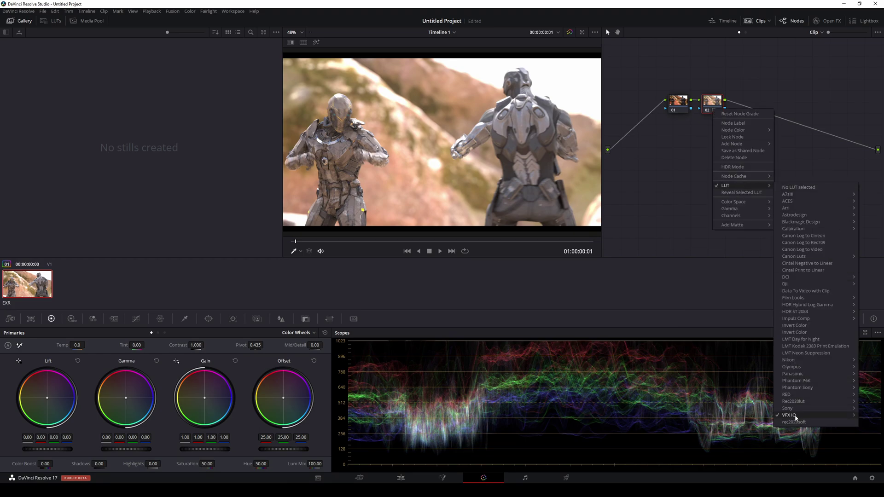
{"action": "mouse_move", "coordinate": [789, 416]}
{"action": "left_click", "coordinate": [760, 409]}
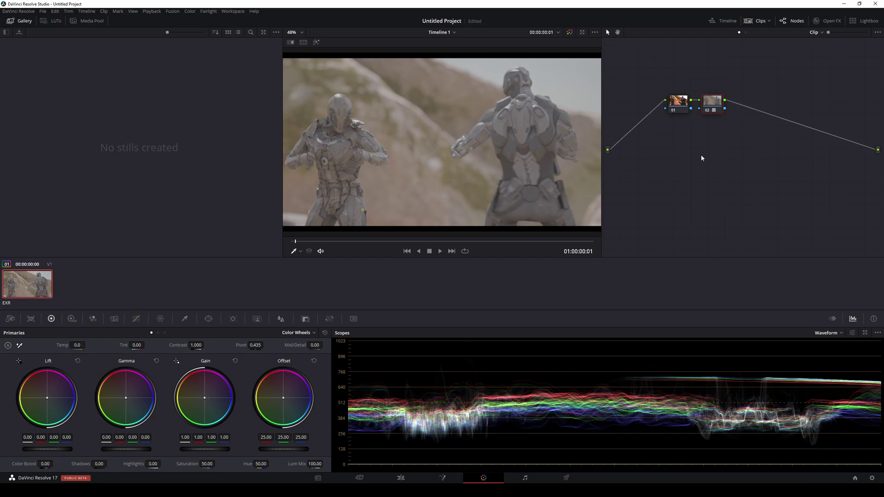
Add node 03 with lift at -0.11 and gain at 1.28, briefly bypassing node 02 to compare.
{"action": "key", "text": "alt+s"}
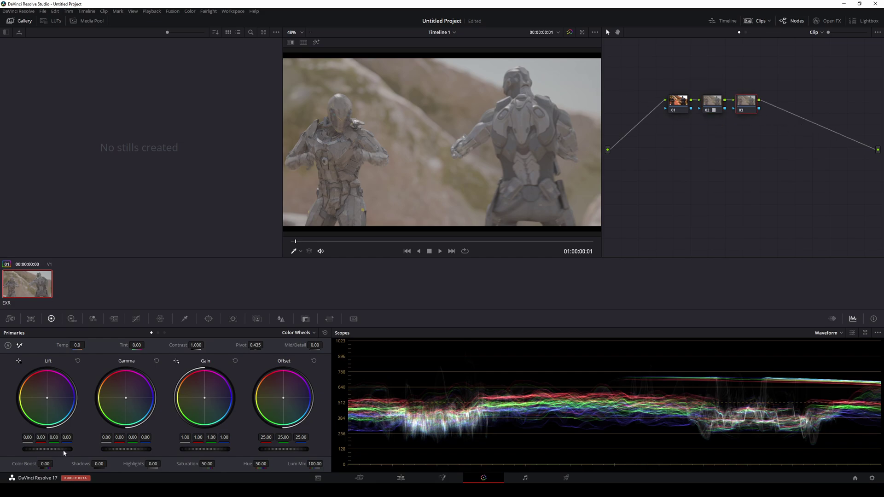
{"action": "left_click_drag", "start_coordinate": [62, 450], "coordinate": [43, 449]}
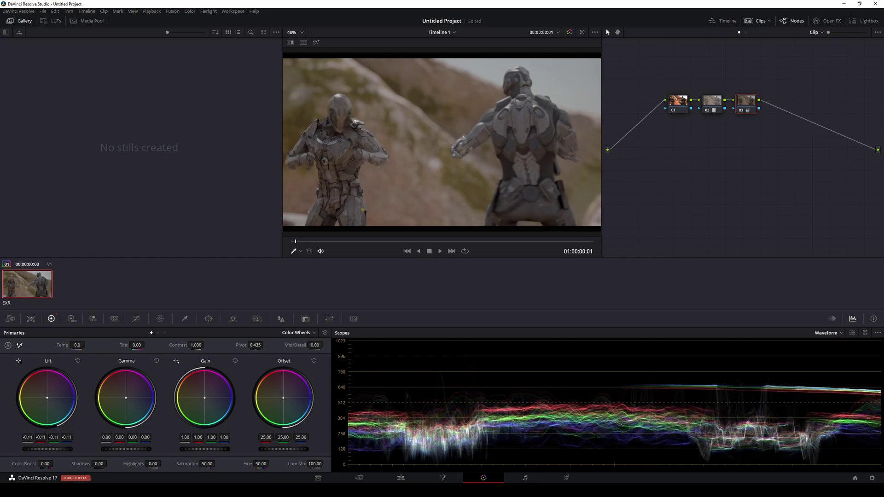
{"action": "left_click_drag", "start_coordinate": [205, 450], "coordinate": [231, 450]}
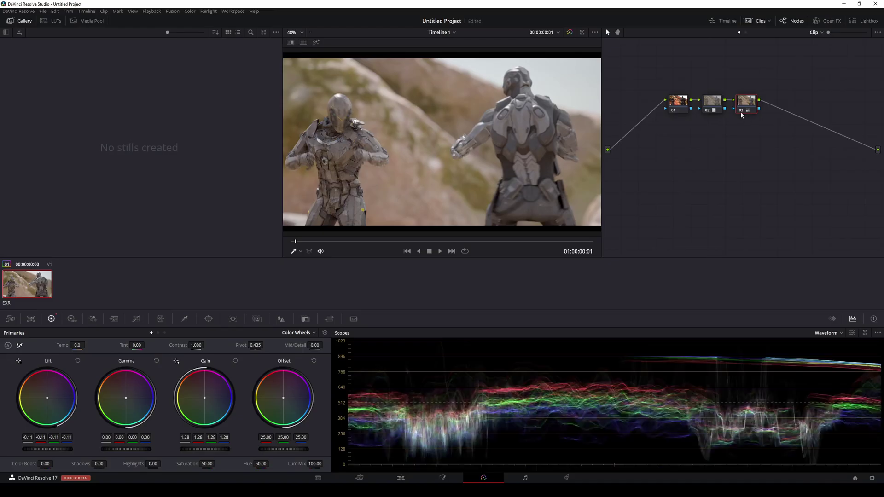
{"action": "left_click", "coordinate": [709, 113]}
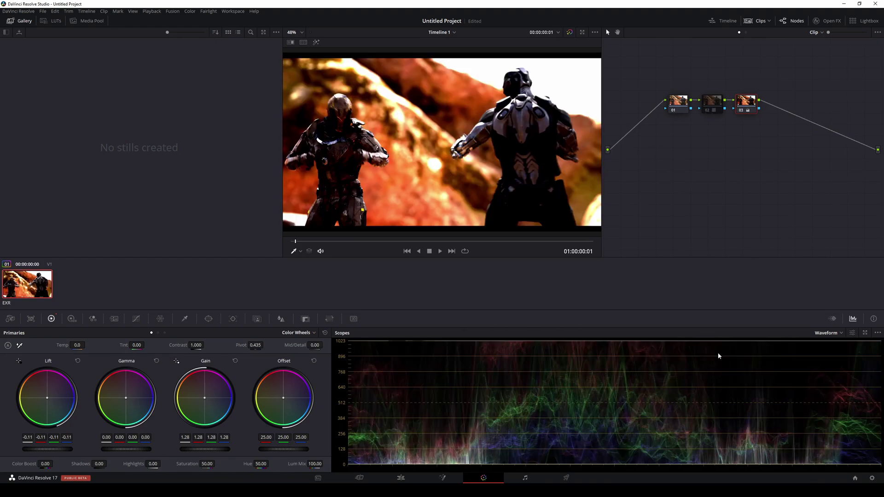
{"action": "key", "text": "ctrl+z"}
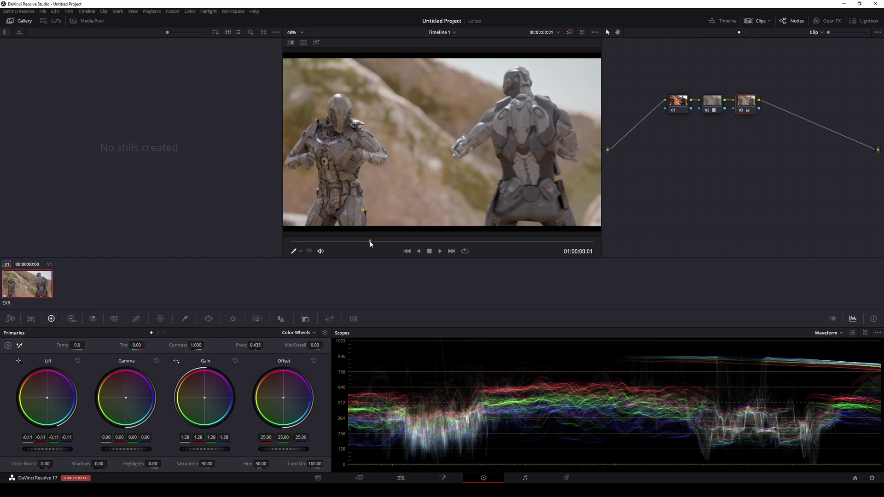
Scrub to frame 23, play the shot from the start, then delete node 03.
{"action": "left_click_drag", "start_coordinate": [369, 241], "coordinate": [400, 240]}
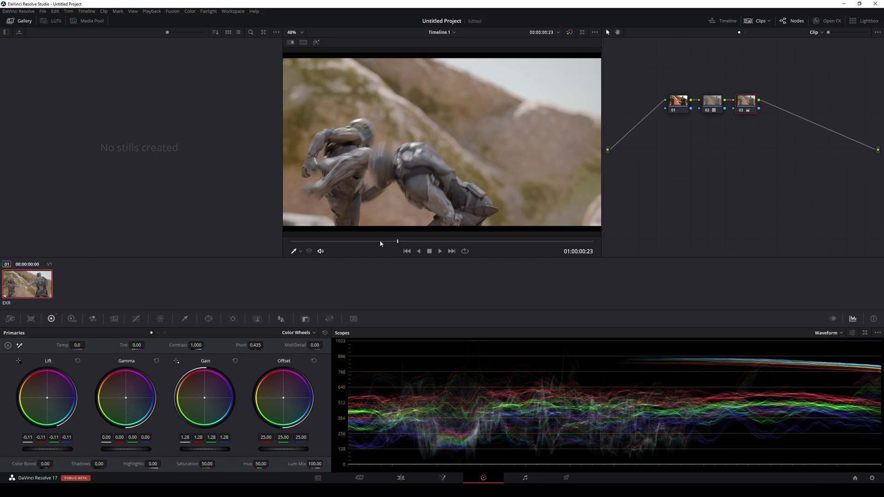
{"action": "left_click", "coordinate": [407, 251]}
{"action": "key", "text": "space"}
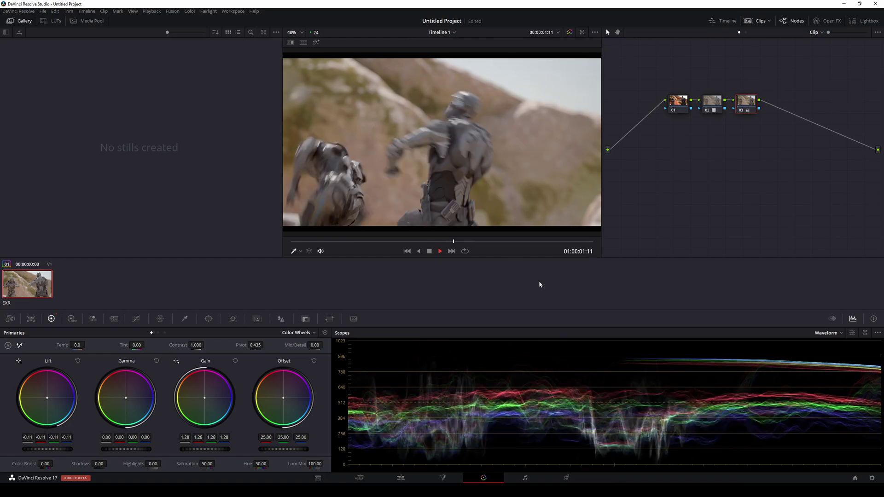
{"action": "left_click", "coordinate": [429, 252]}
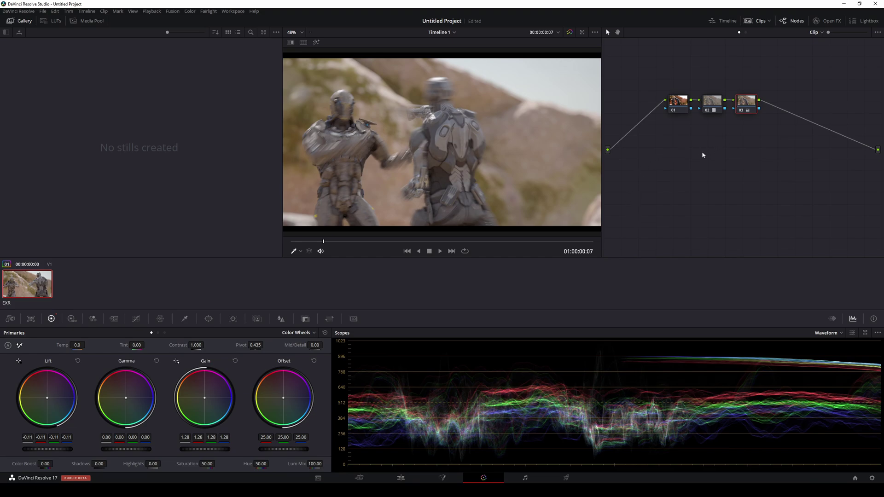
{"action": "key", "text": "Delete"}
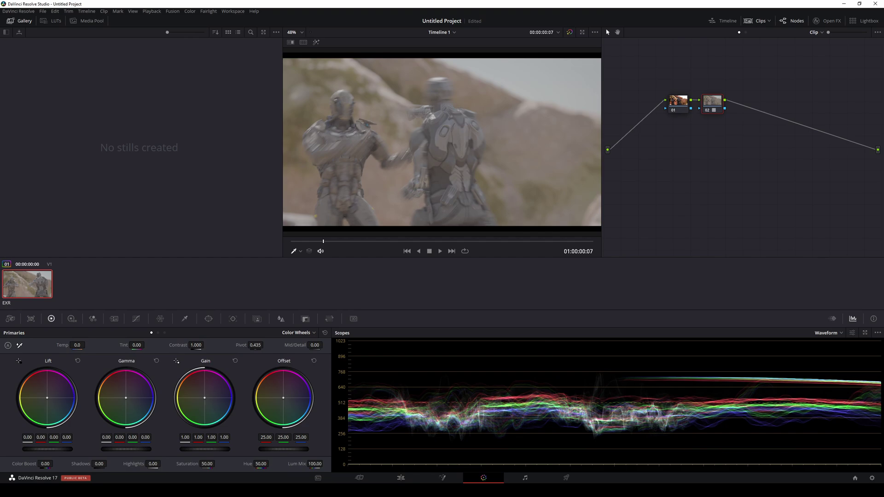
Add node 03 carrying the Arri Alexa LogC to Rec709 LUT and scrub to check the look.
{"action": "key", "text": "alt+s"}
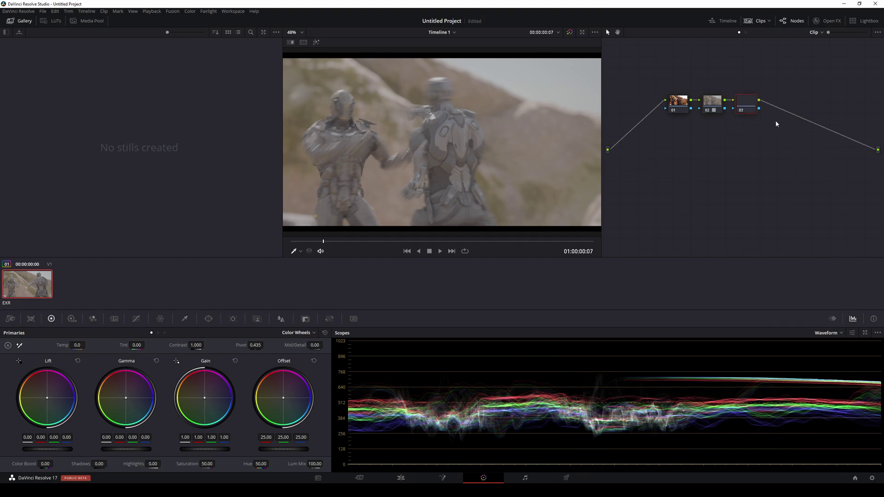
{"action": "right_click", "coordinate": [748, 104]}
{"action": "mouse_move", "coordinate": [761, 180]}
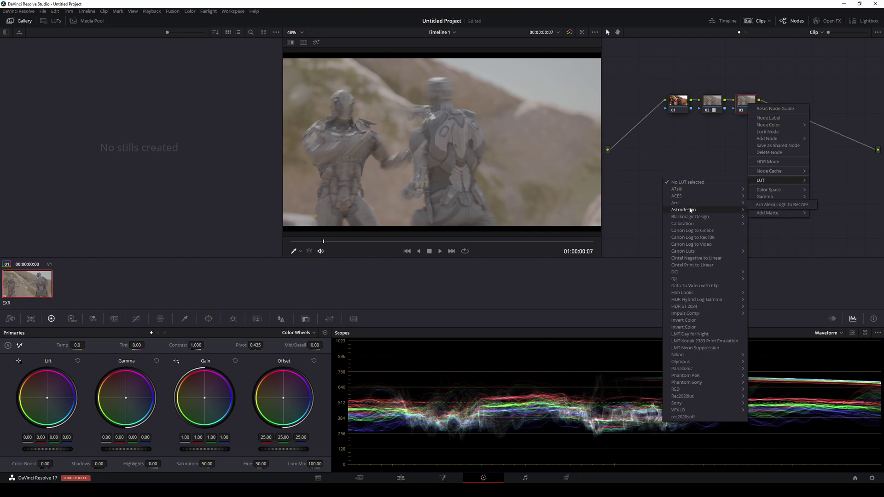
{"action": "mouse_move", "coordinate": [706, 203]}
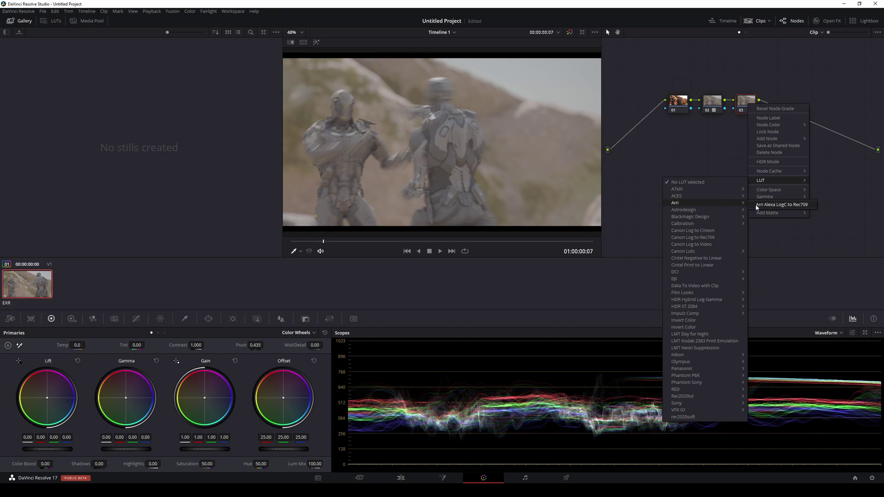
{"action": "left_click", "coordinate": [774, 204]}
{"action": "left_click_drag", "start_coordinate": [374, 241], "coordinate": [508, 249]}
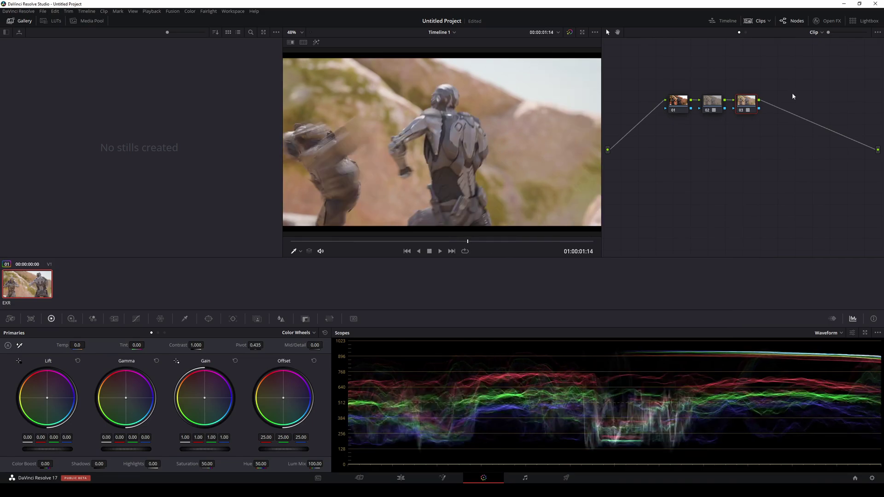
Add node 04 with lift at -0.06, then compare the graded shot against the original.
{"action": "key", "text": "alt+s"}
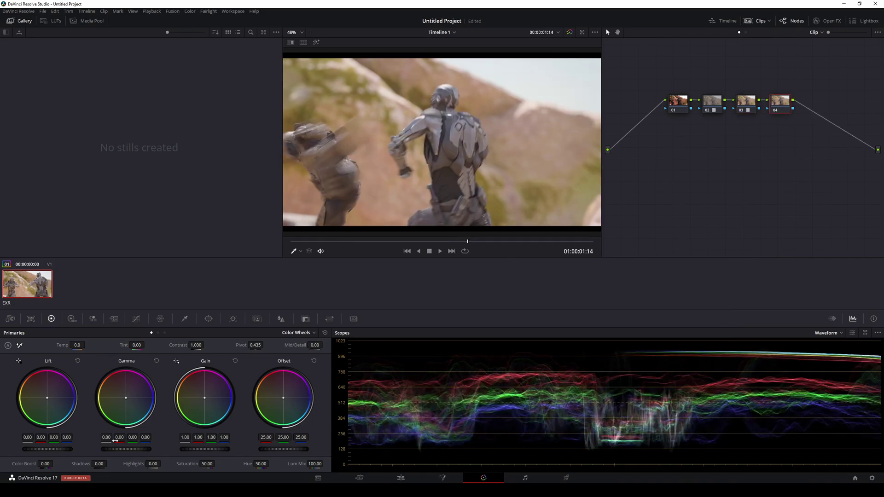
{"action": "left_click_drag", "start_coordinate": [47, 449], "coordinate": [37, 449]}
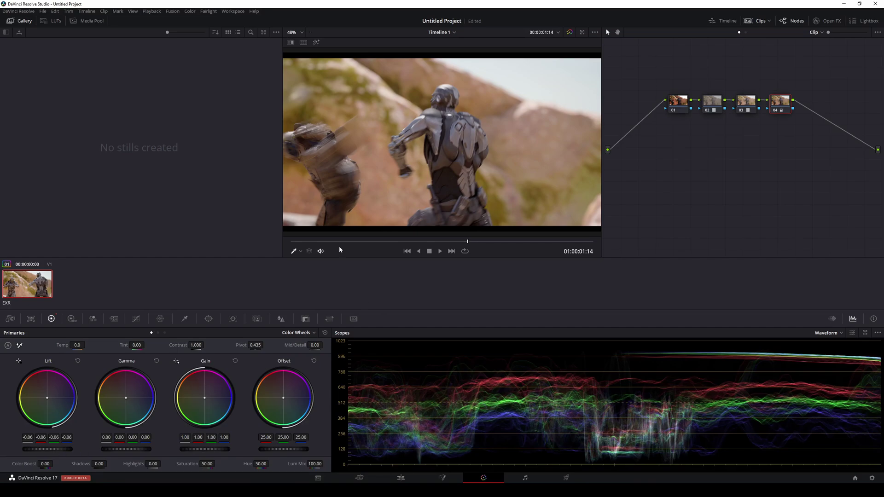
{"action": "left_click_drag", "start_coordinate": [344, 240], "coordinate": [374, 241]}
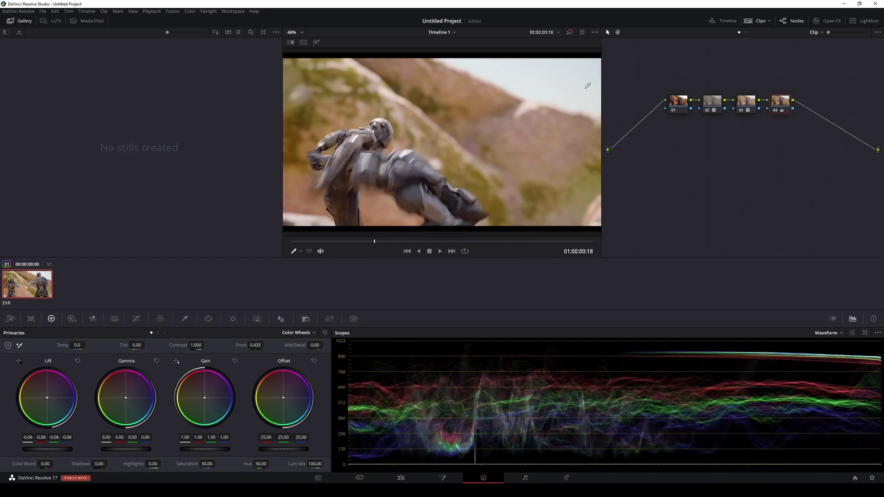
{"action": "left_click", "coordinate": [571, 33]}
{"action": "left_click", "coordinate": [571, 32]}
{"action": "left_click", "coordinate": [571, 33]}
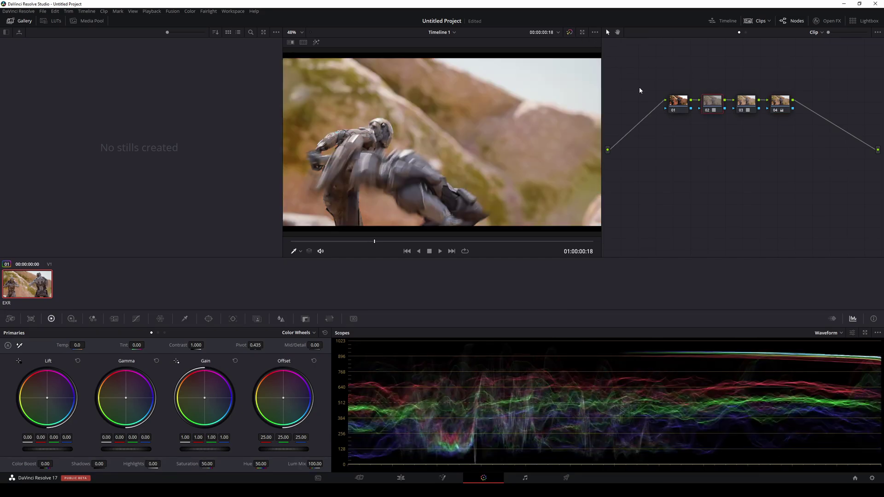